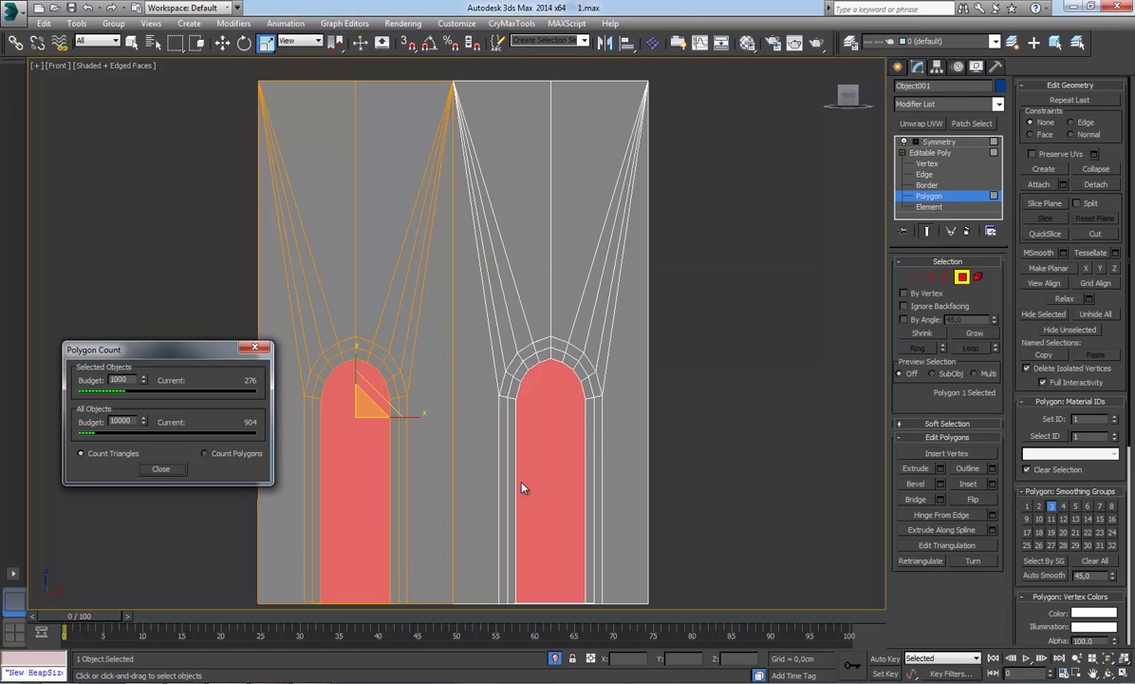
# Select the left arch's inner polygon and grow the selection across the arch faces.
pyautogui.moveTo(663, 356)
pyautogui.keyDown('alt'); pyautogui.mouseDown(button='middle')
pyautogui.moveTo(665, 410)
pyautogui.moveTo(678, 287)
pyautogui.moveTo(658, 342)
pyautogui.mouseUp(button='middle'); pyautogui.keyUp('alt')
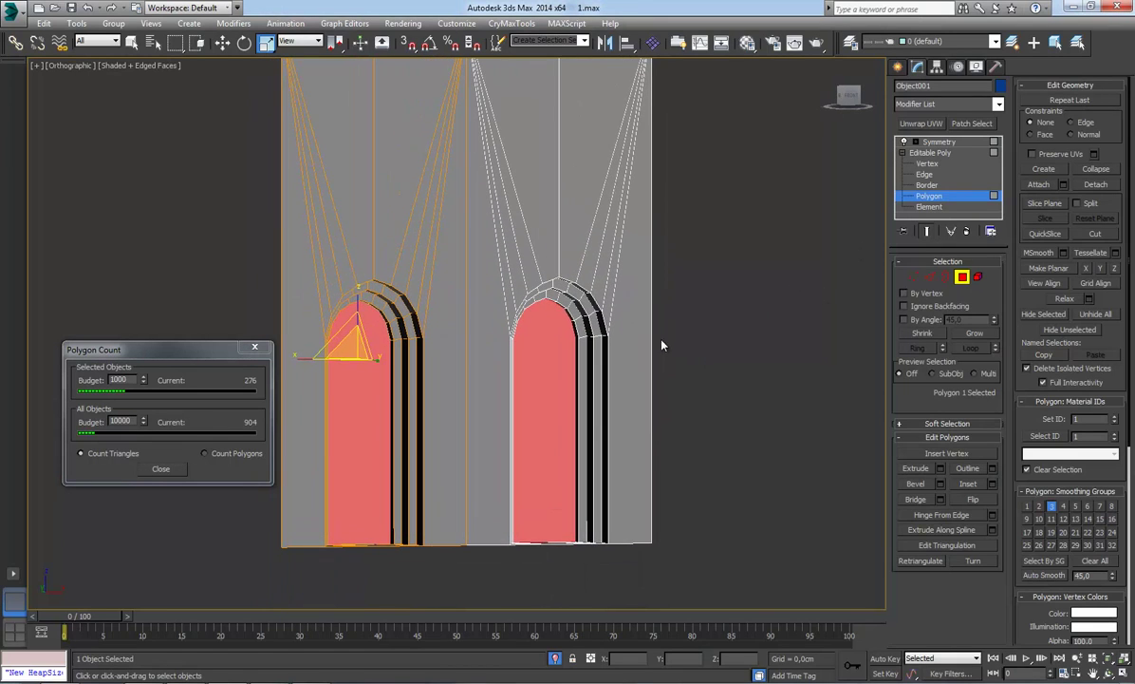
pyautogui.click(659, 342)
pyautogui.click(384, 393)
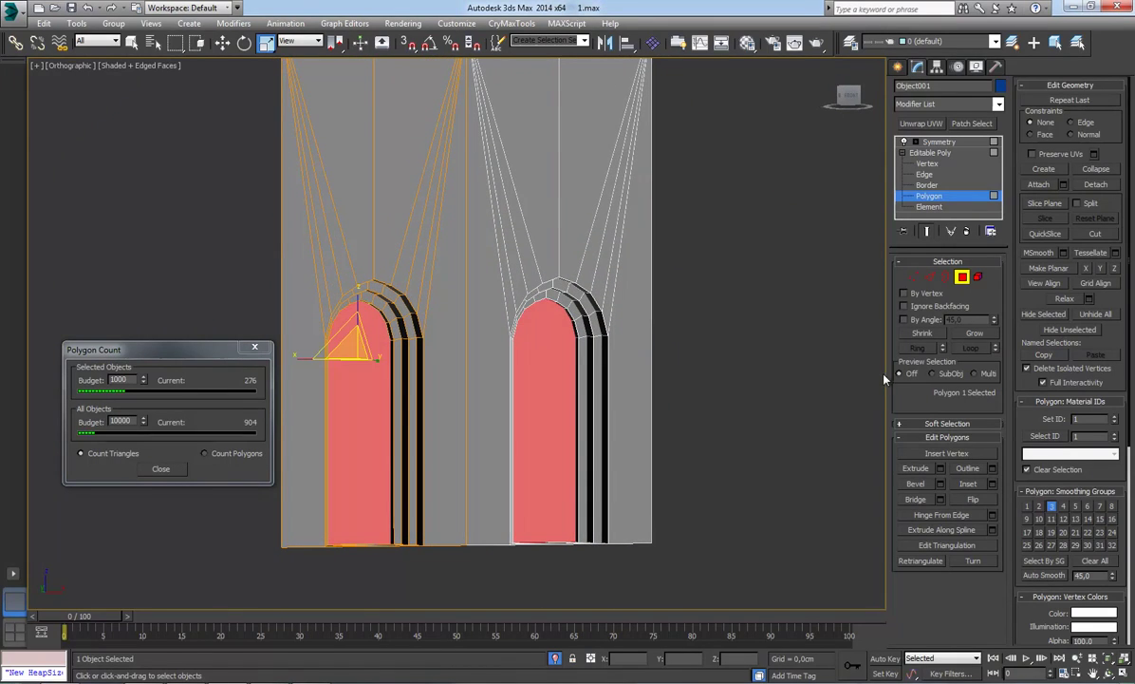
pyautogui.click(986, 338)
pyautogui.click(985, 338)
pyautogui.click(986, 338)
pyautogui.click(985, 338)
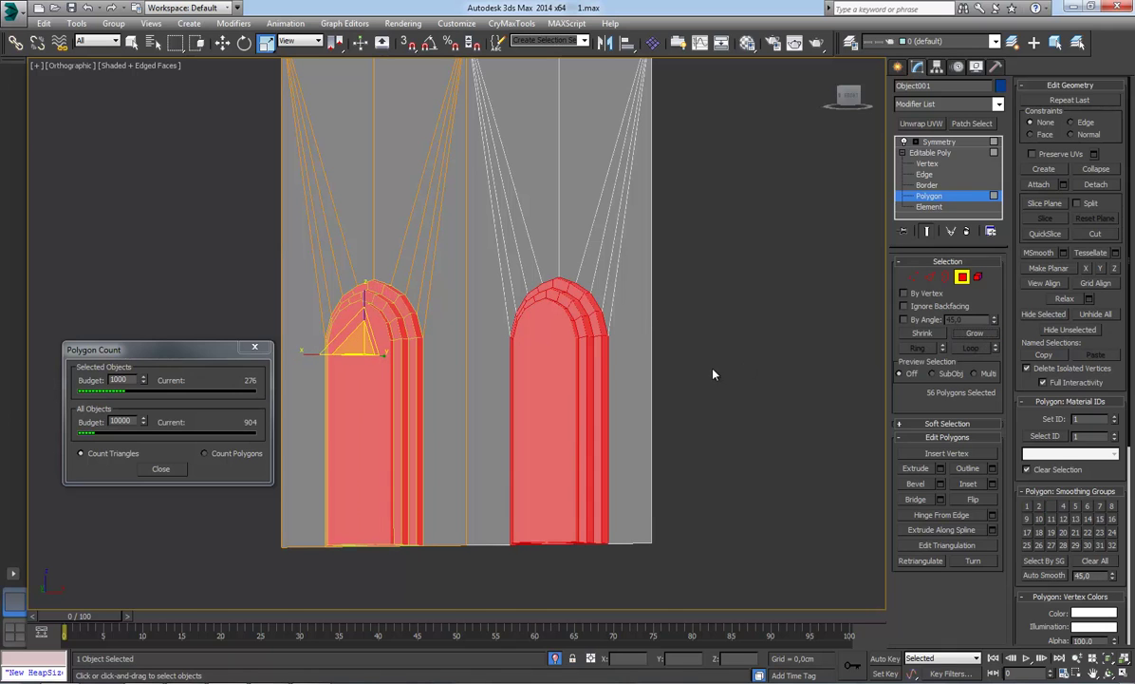
# In the straight-on front view, scale the selection along X to widen both arches.
pyautogui.moveTo(792, 413); pyautogui.dragTo(776, 433, button='middle')
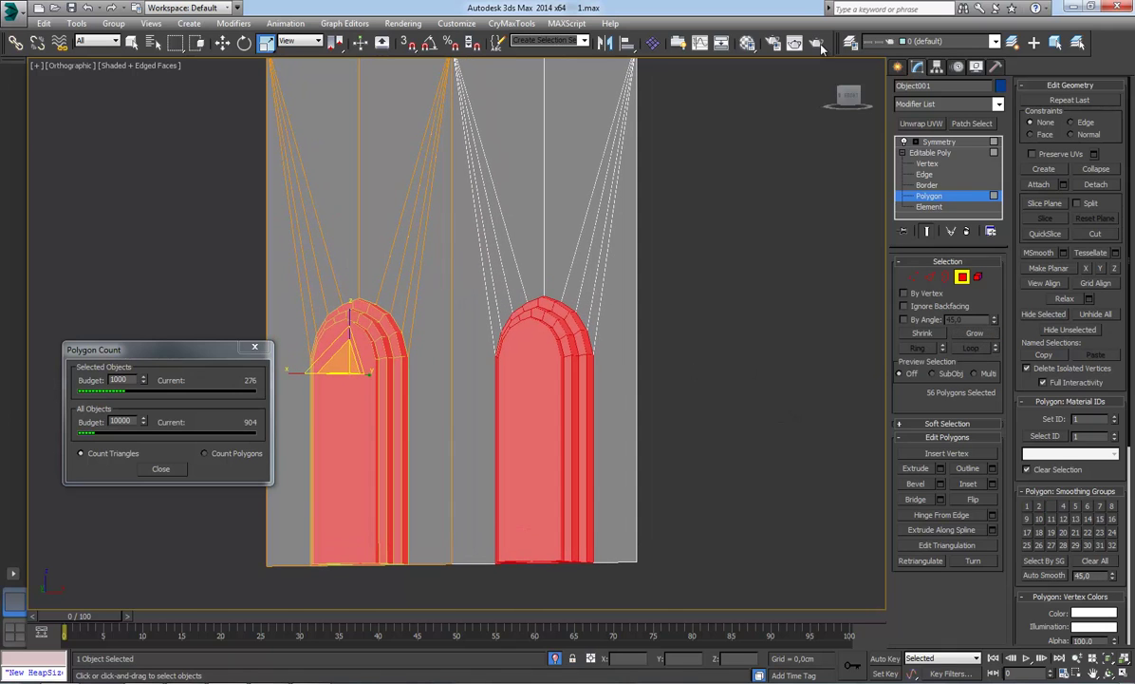
pyautogui.click(850, 99)
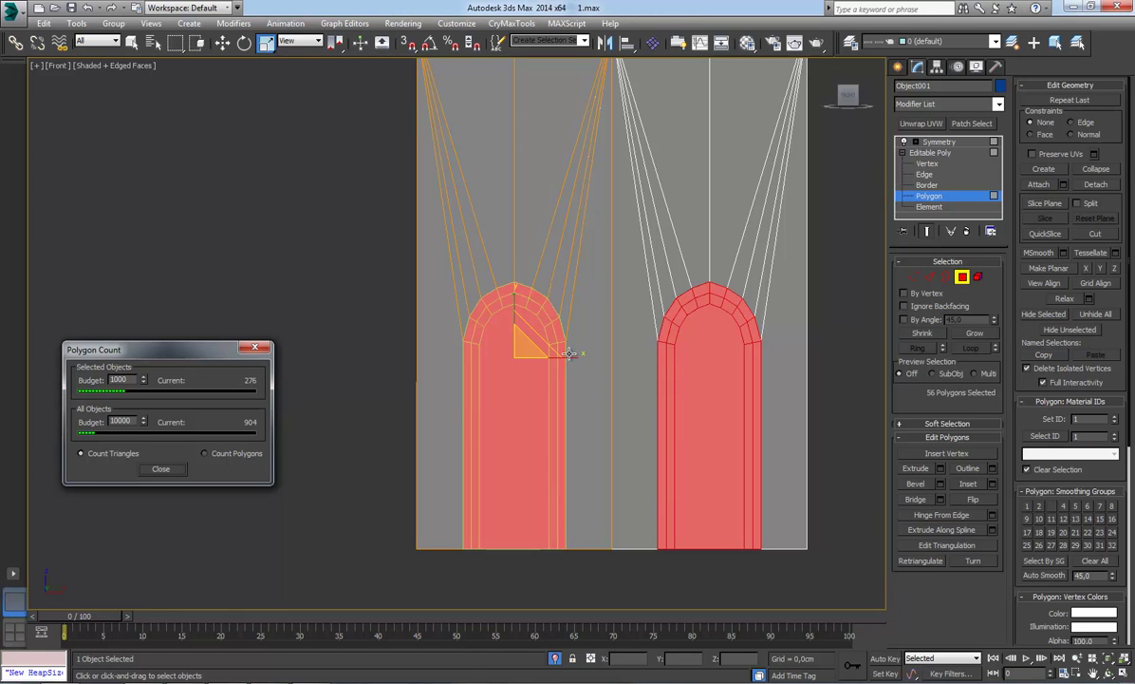
pyautogui.moveTo(582, 359); pyautogui.dragTo(587, 357)
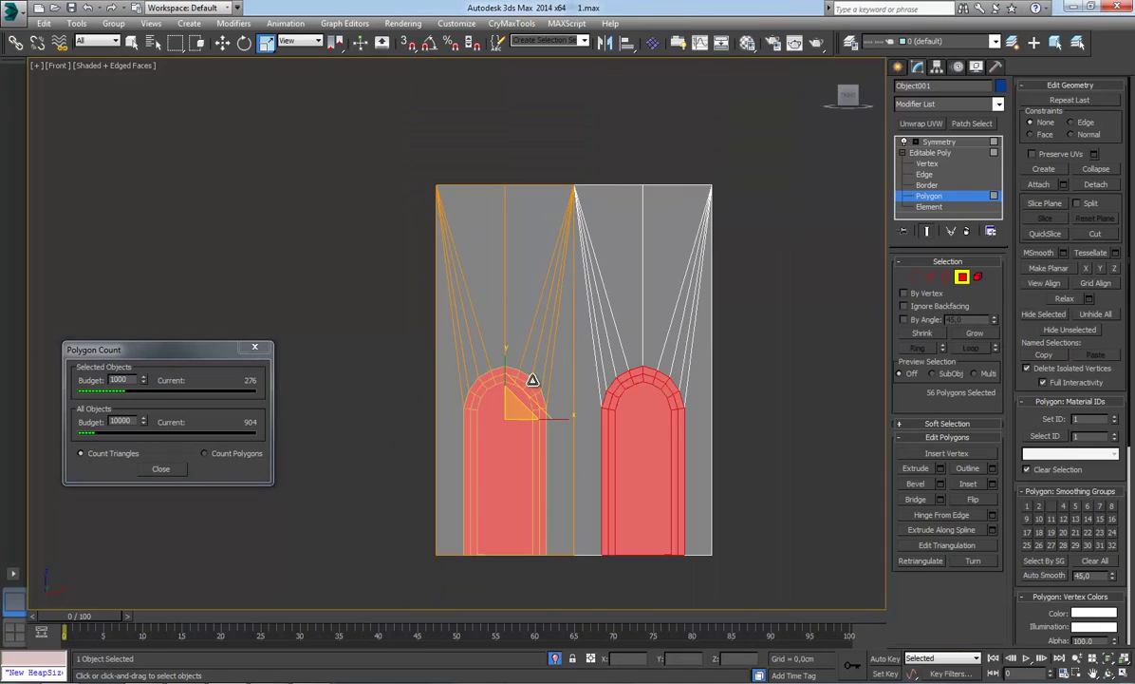
pyautogui.moveTo(523, 347)
pyautogui.keyDown('alt'); pyautogui.mouseDown(button='middle')
pyautogui.moveTo(647, 352)
pyautogui.moveTo(580, 388)
pyautogui.mouseUp(button='middle'); pyautogui.keyUp('alt')
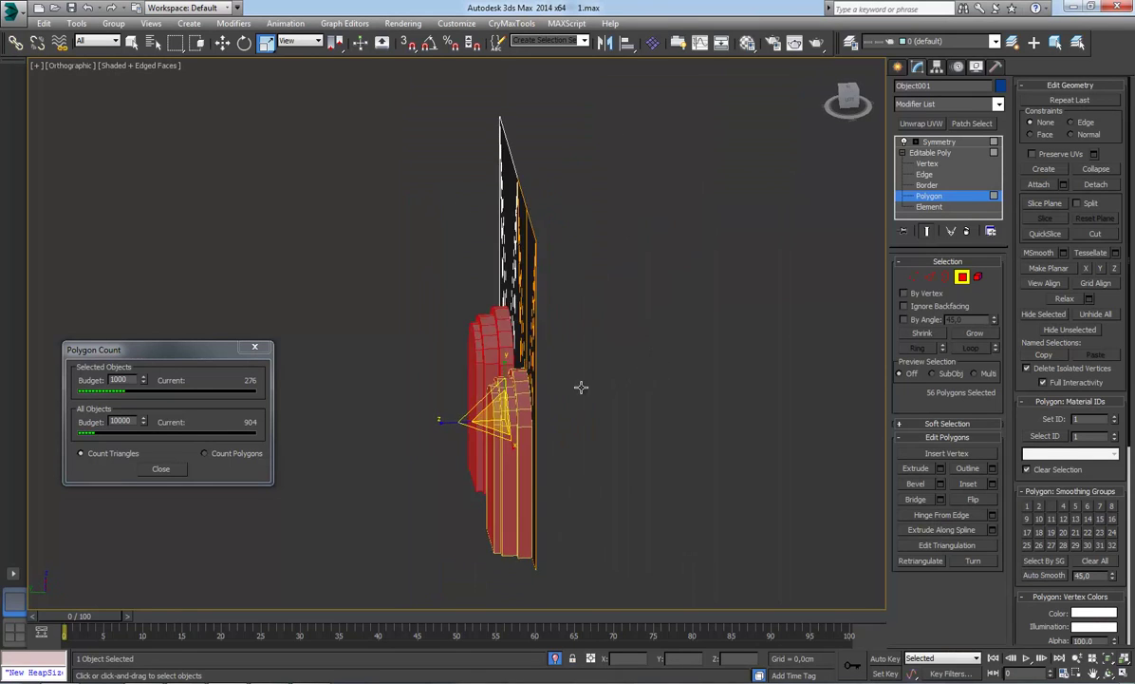
pyautogui.press('f')
pyautogui.hotkey('alt', 'Tab')
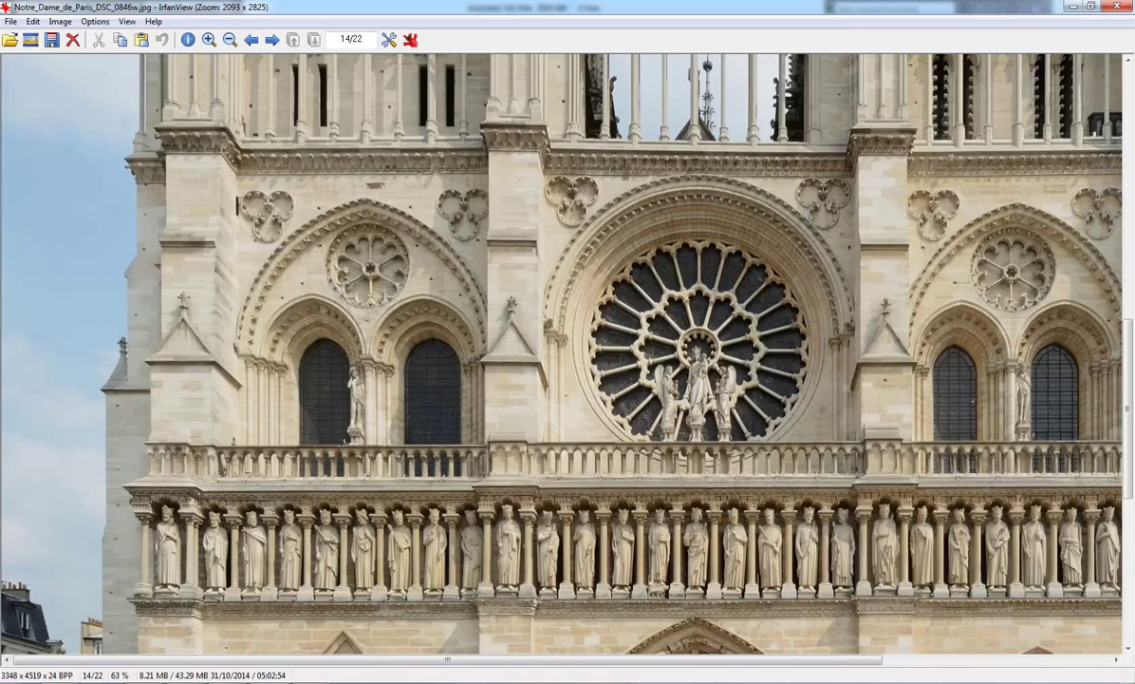
pyautogui.hotkey('alt', 'Tab')
pyautogui.moveTo(511, 340)
pyautogui.mouseDown(button='middle')
pyautogui.moveTo(486, 363)
pyautogui.moveTo(590, 406)
pyautogui.moveTo(569, 379)
pyautogui.mouseUp(button='middle')
pyautogui.press('f')
# Save the selected arch polygons as a named selection set called 'arco'.
pyautogui.click(584, 41)
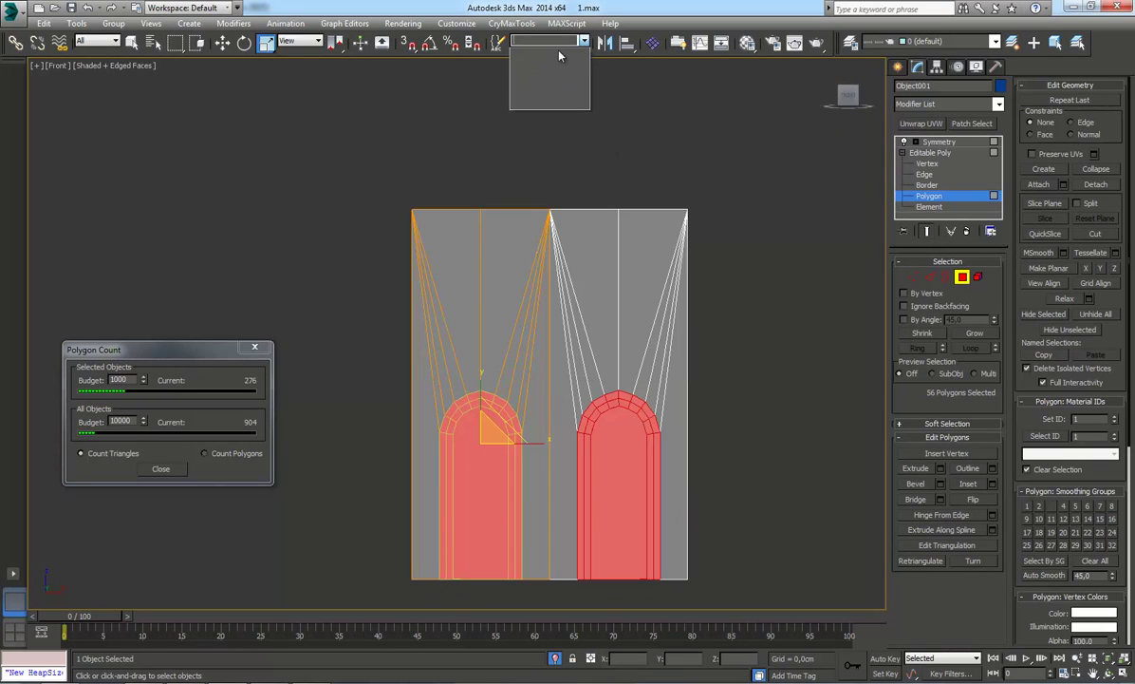
pyautogui.click(521, 42)
pyautogui.write('arco')
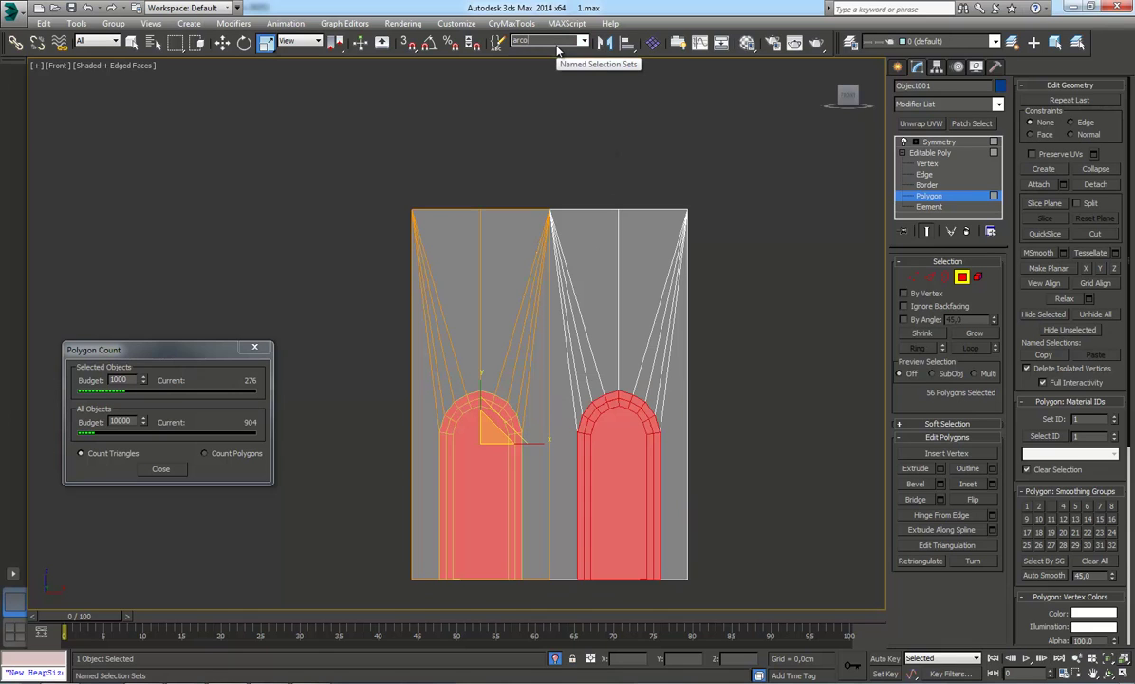
pyautogui.press('Return')
# Clear the selection, then recall the 'arco' set at Polygon level.
pyautogui.click(808, 166)
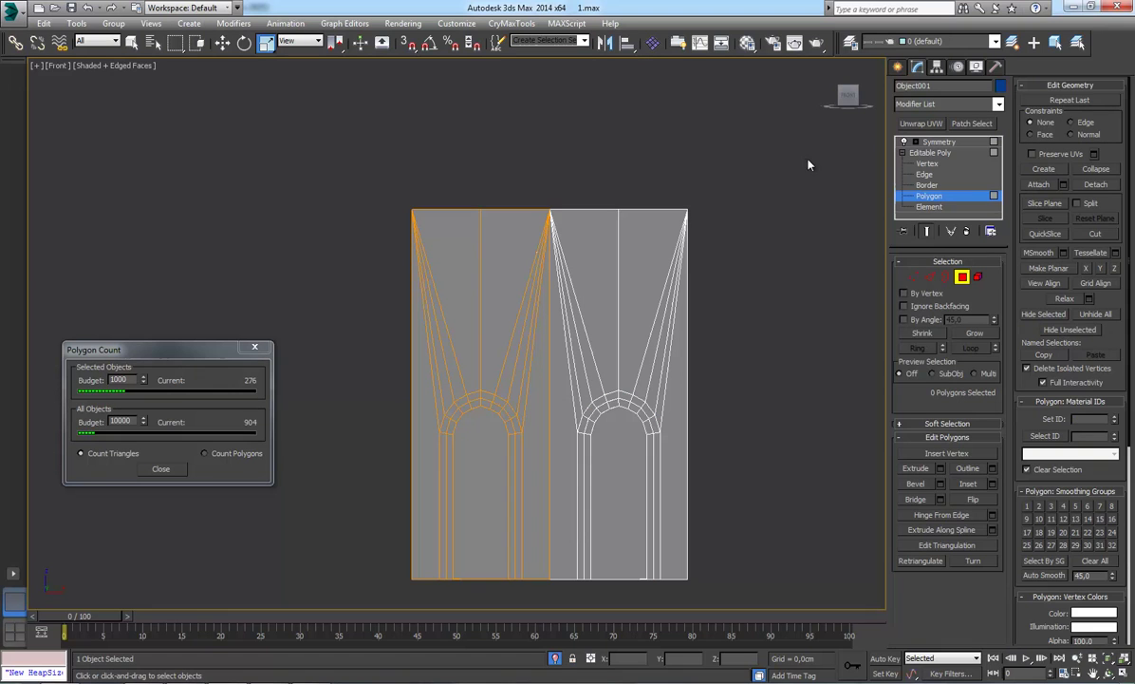
pyautogui.click(939, 141)
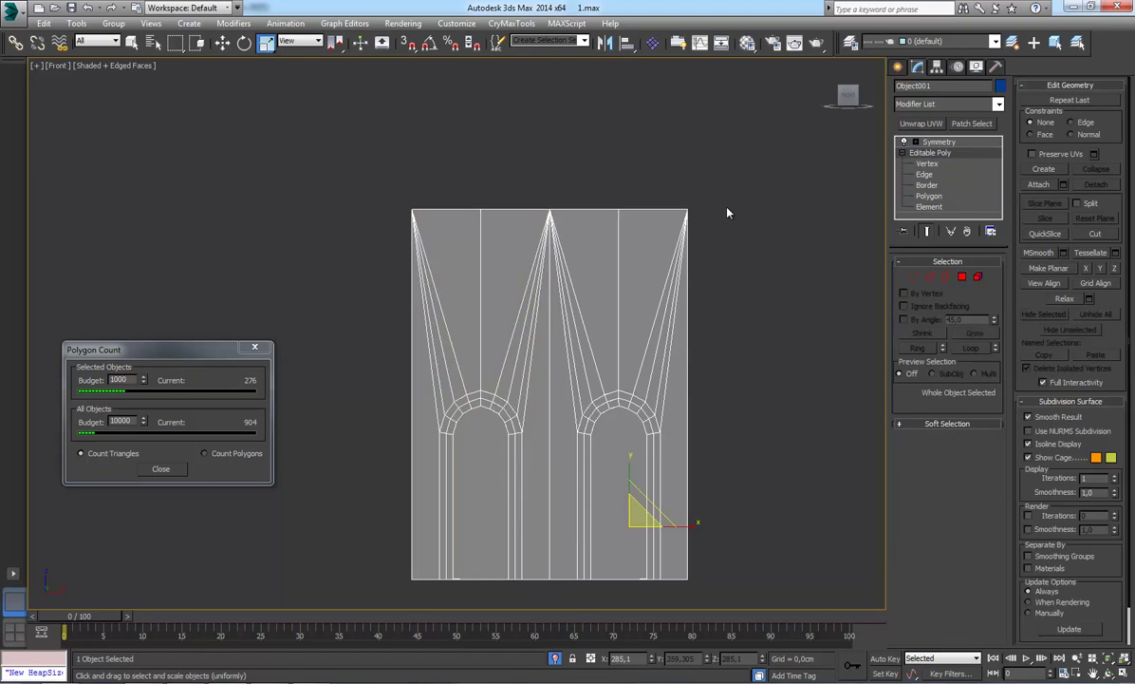
pyautogui.click(935, 196)
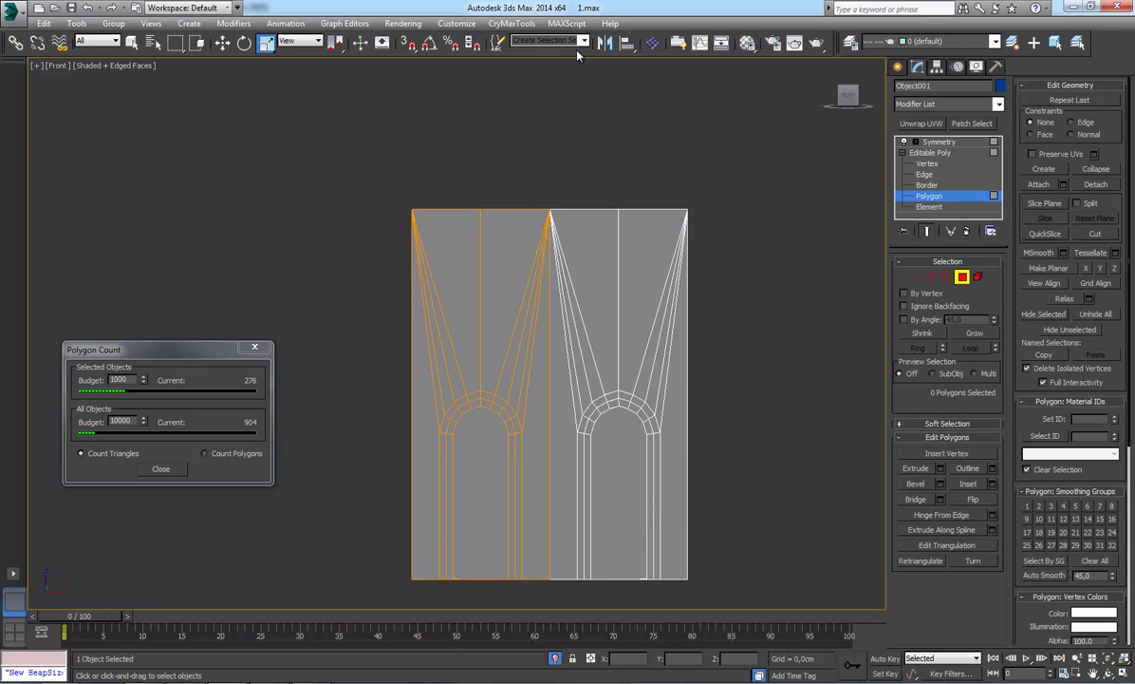
pyautogui.click(583, 40)
pyautogui.click(522, 53)
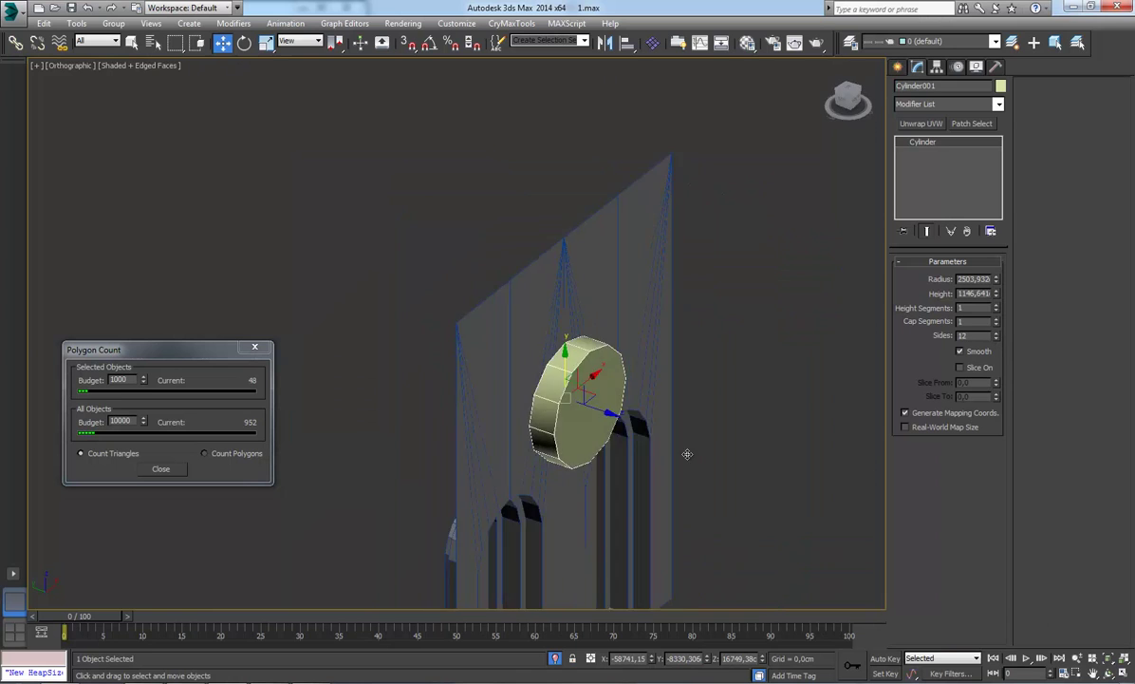
# Select the wall and cut edges along the 12-sided cylinder's outline into it.
pyautogui.keyDown('alt'); pyautogui.moveTo(664, 284); pyautogui.dragTo(673, 272, button='middle'); pyautogui.keyUp('alt')
pyautogui.click(673, 272)
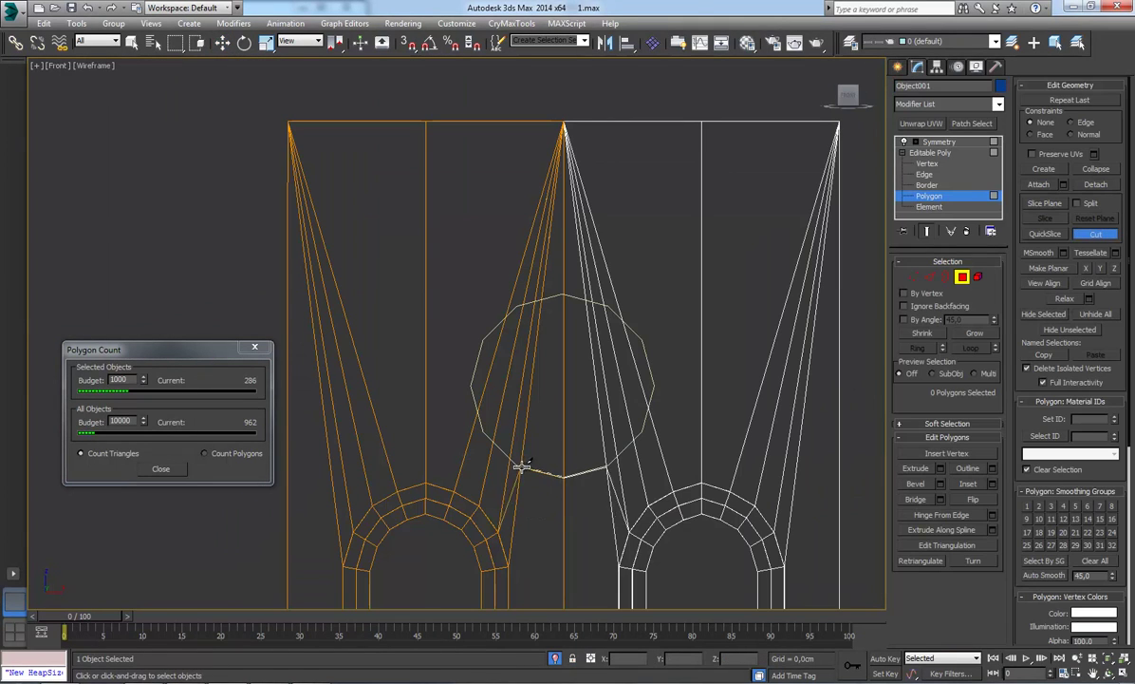
pyautogui.click(521, 466)
pyautogui.click(484, 431)
pyautogui.click(474, 384)
pyautogui.click(484, 338)
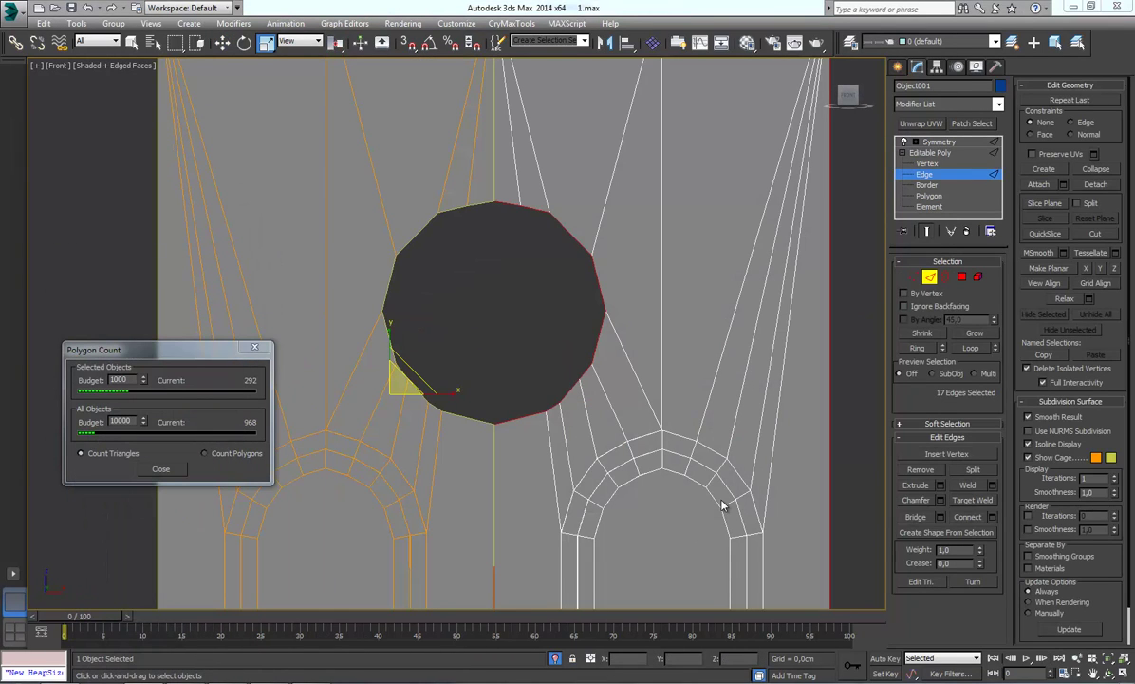
# Toggle the Symmetry modifier off and back on to check the mirrored half.
pyautogui.moveTo(477, 360); pyautogui.dragTo(477, 377, button='middle')
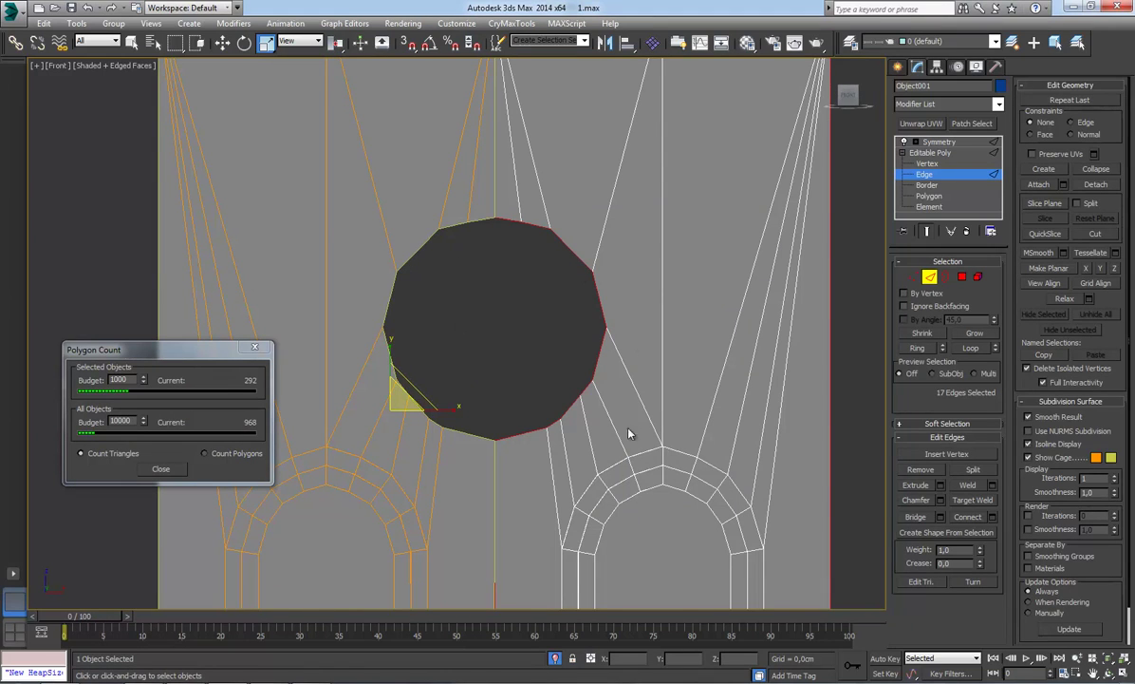
pyautogui.moveTo(529, 367); pyautogui.dragTo(531, 348, button='middle')
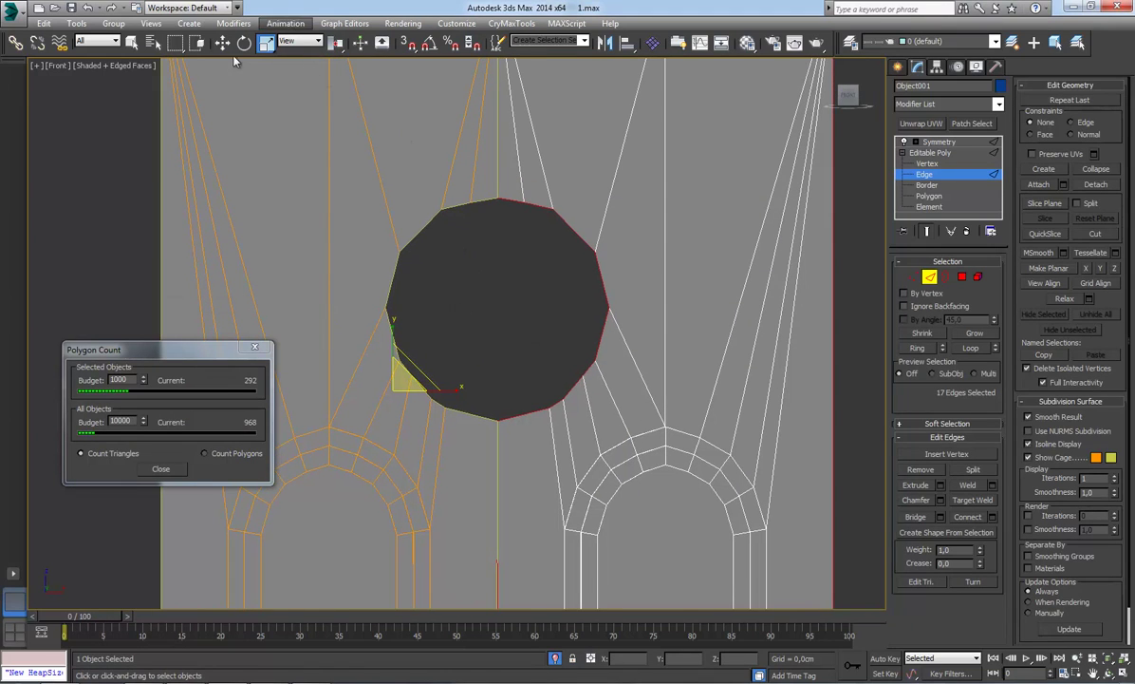
pyautogui.click(339, 49)
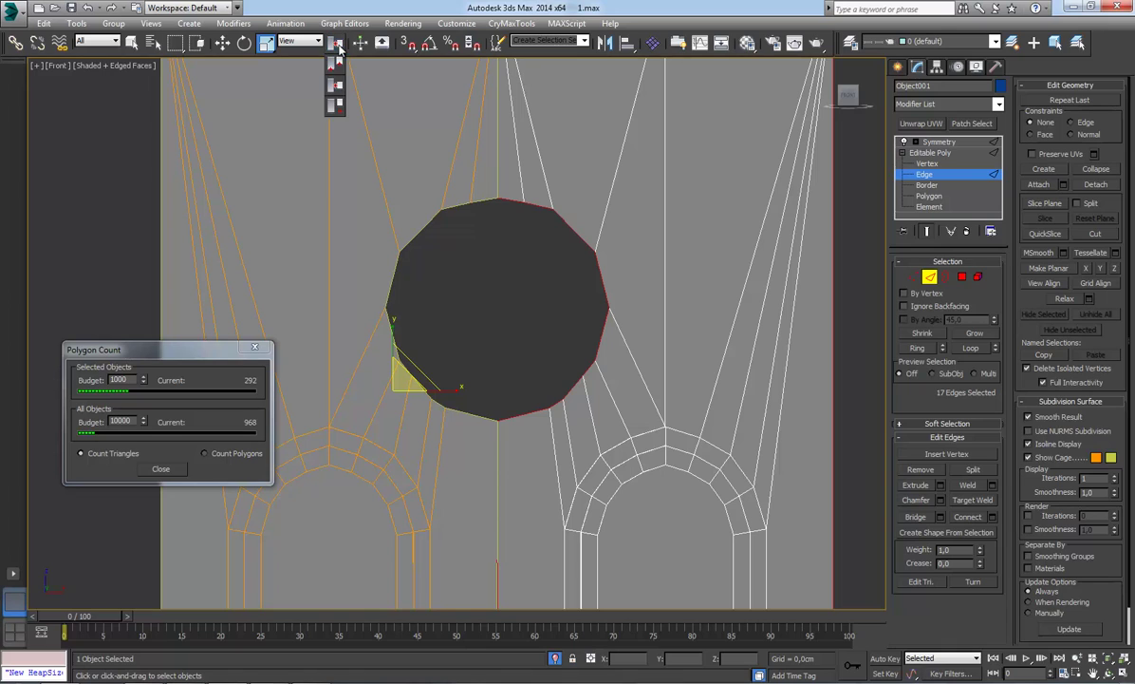
pyautogui.click(335, 63)
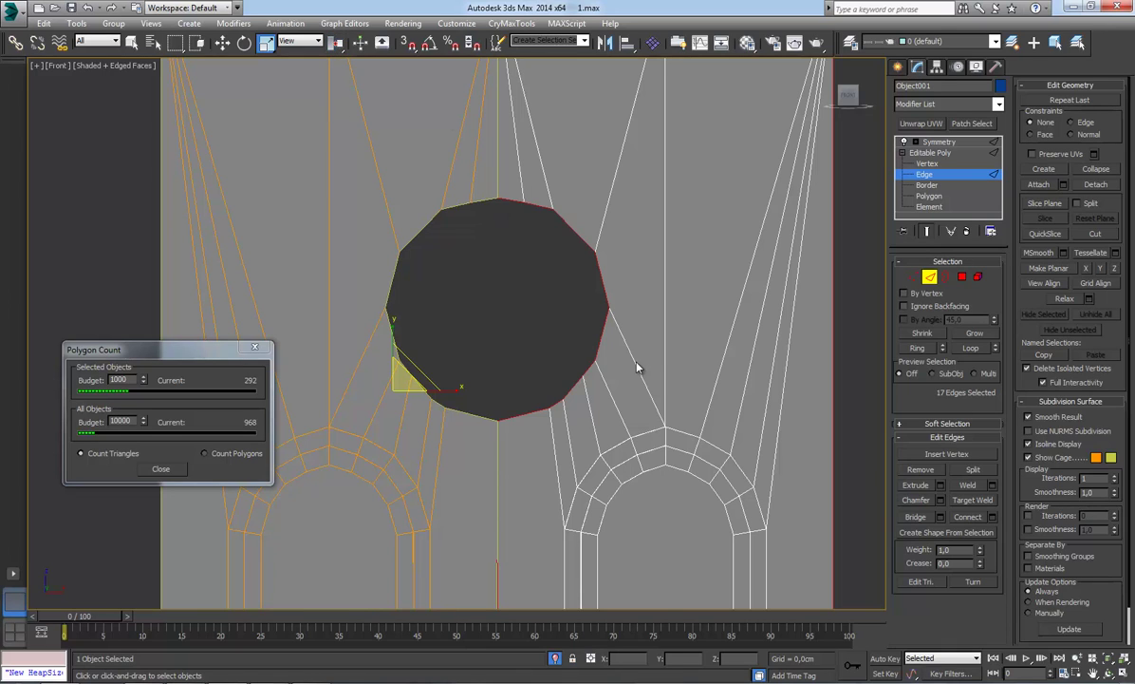
pyautogui.scroll(-3, 581, 353)
pyautogui.click(903, 141)
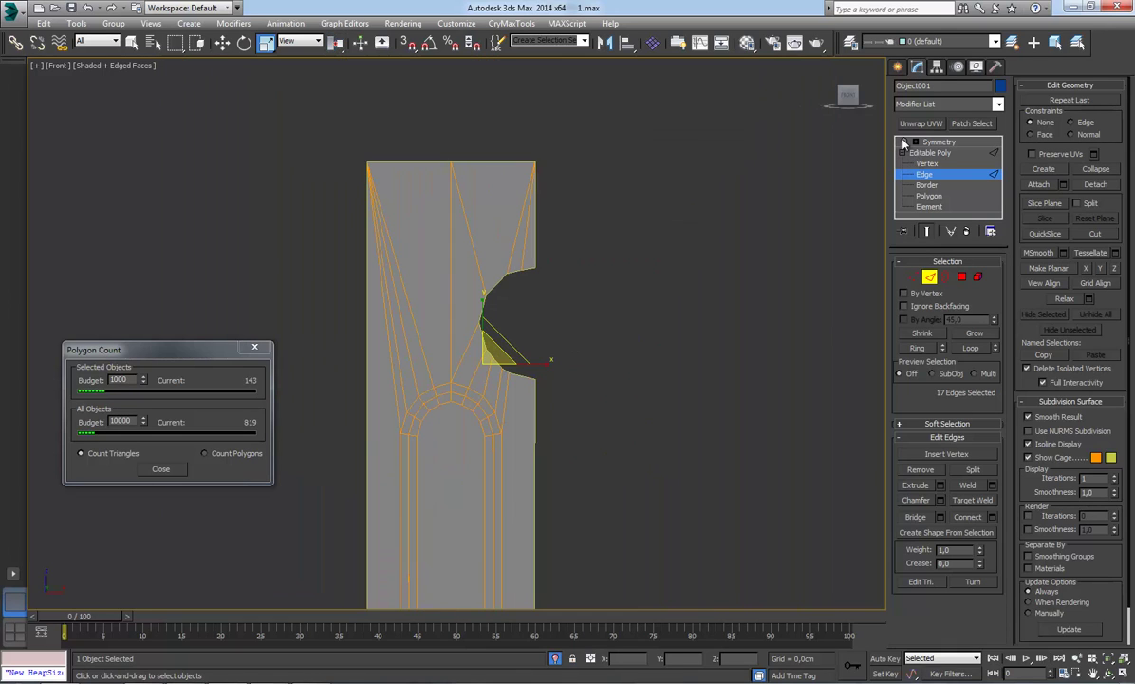
pyautogui.click(903, 141)
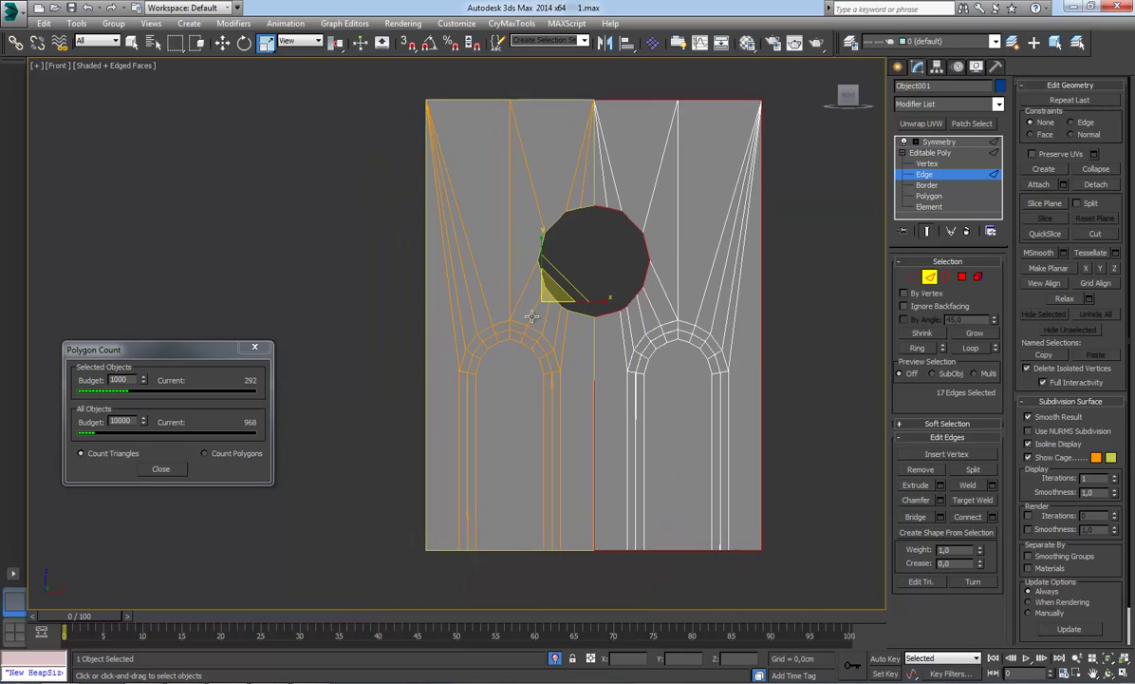
# Open the wall's right-click menu to convert it to Editable Poly.
pyautogui.scroll(-3, 541, 262)
pyautogui.scroll(3, 613, 245)
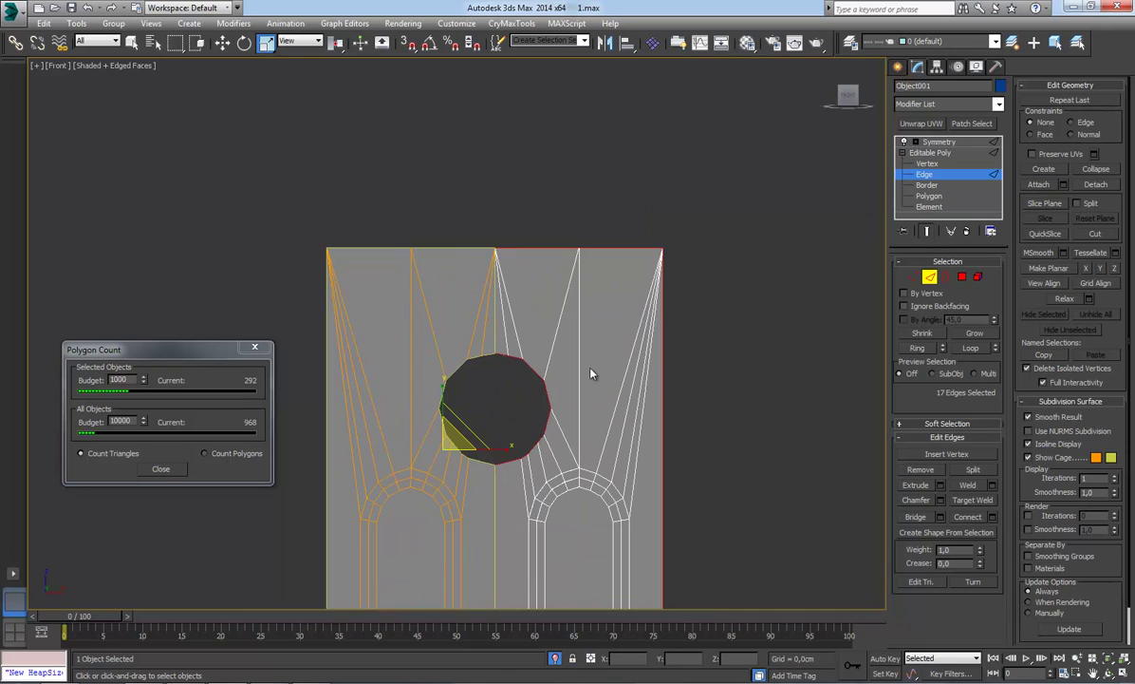
pyautogui.rightClick(521, 315)
# Collapse the mirrored wall into a single Editable Poly.
pyautogui.click(695, 453)
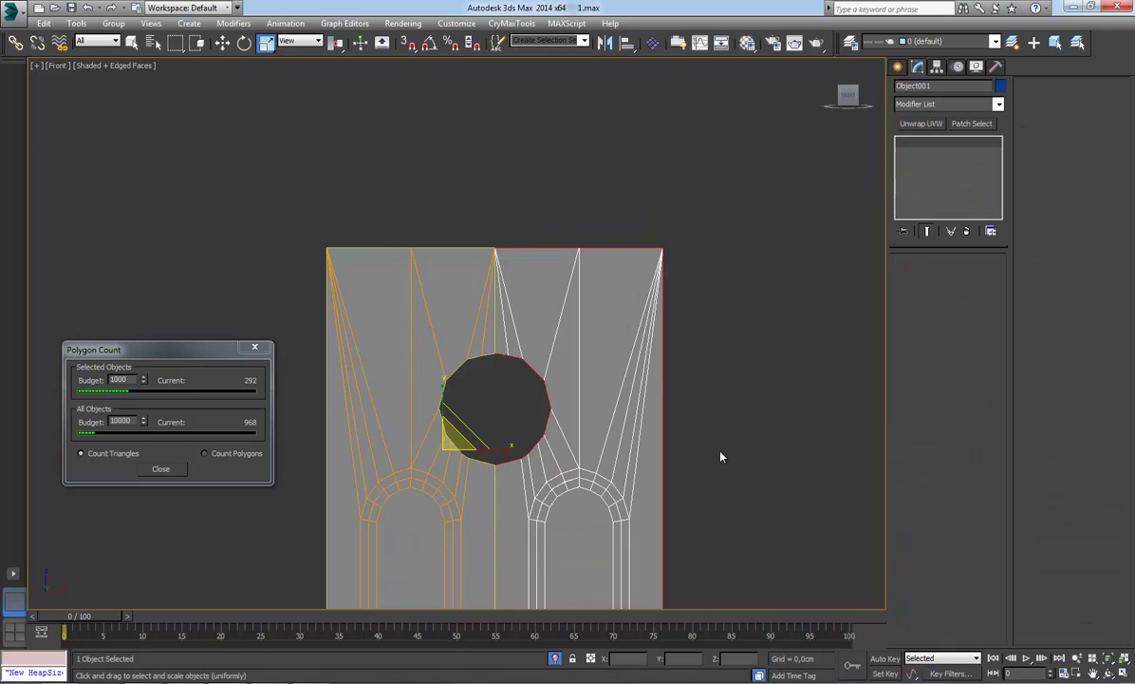
pyautogui.scroll(2, 499, 336)
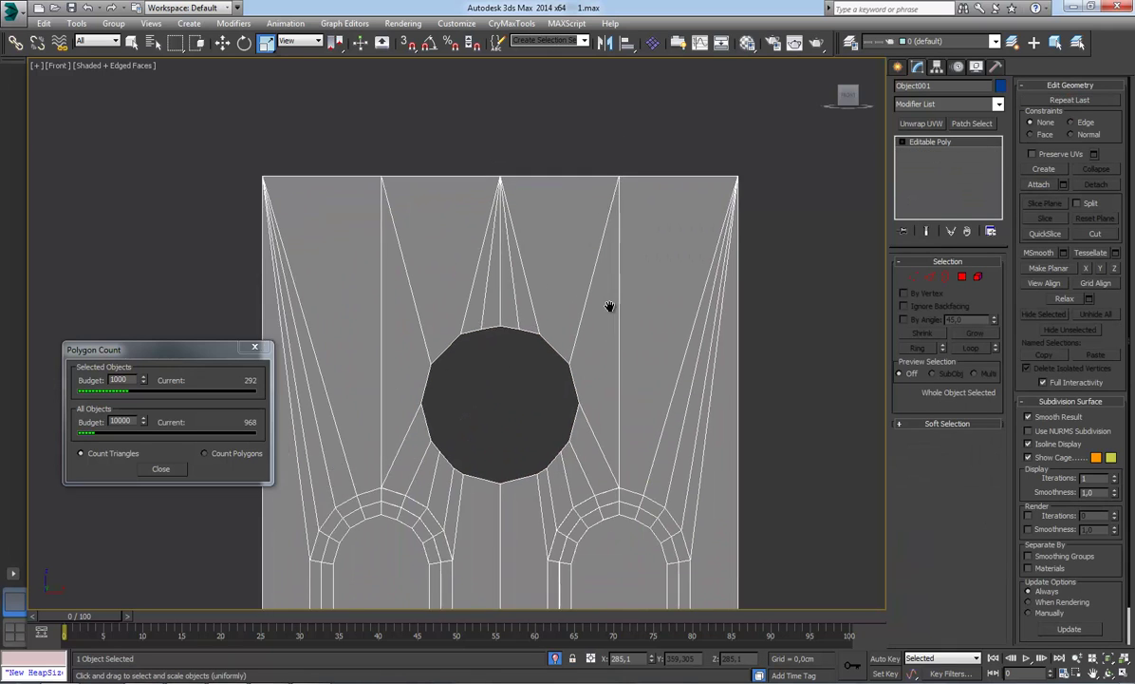
pyautogui.scroll(-2, 778, 161)
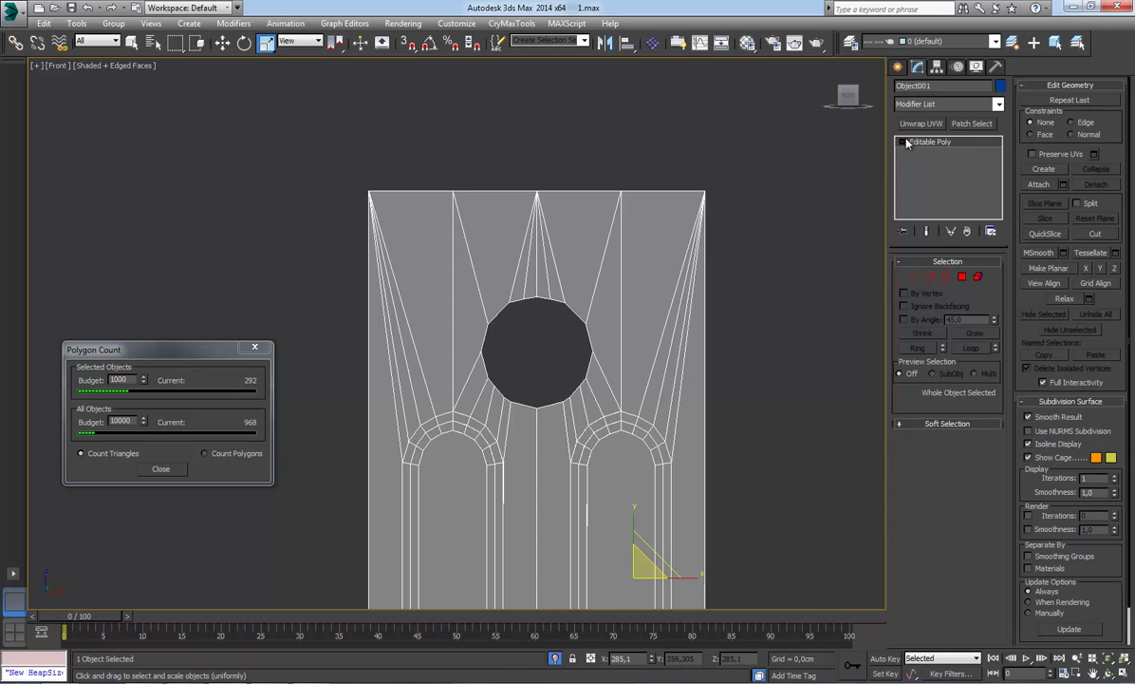
# Select the rose-window hole's border at Border level, keeping its size unchanged.
pyautogui.click(903, 142)
pyautogui.click(926, 173)
pyautogui.click(546, 327)
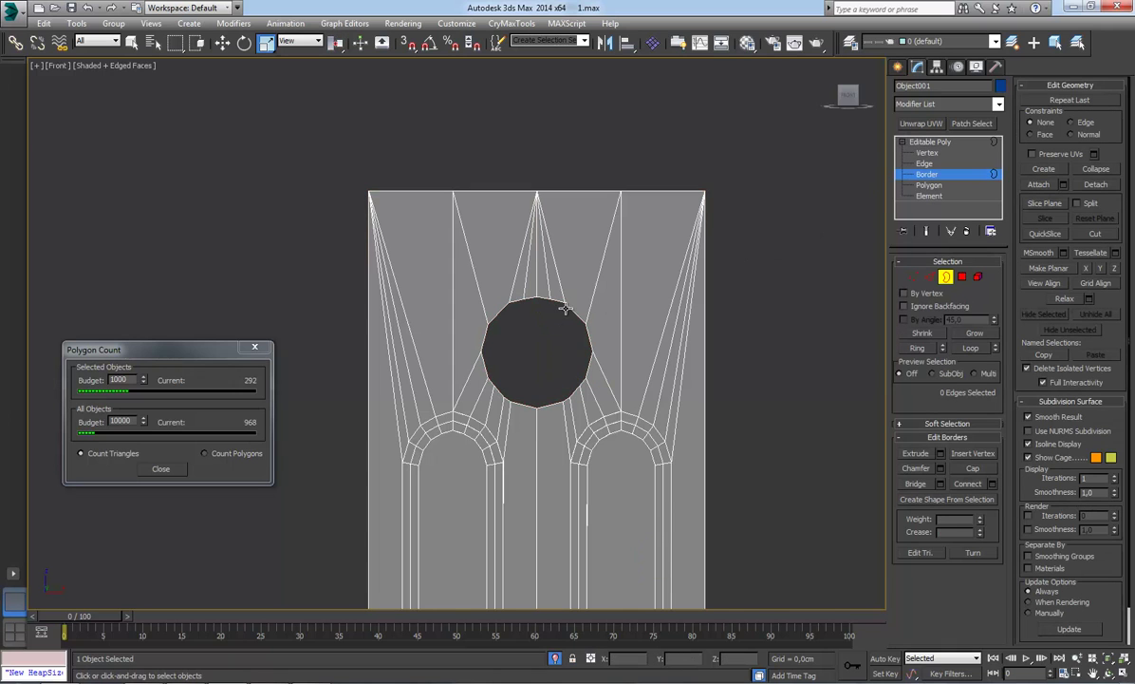
pyautogui.click(570, 310)
pyautogui.scroll(2, 549, 318)
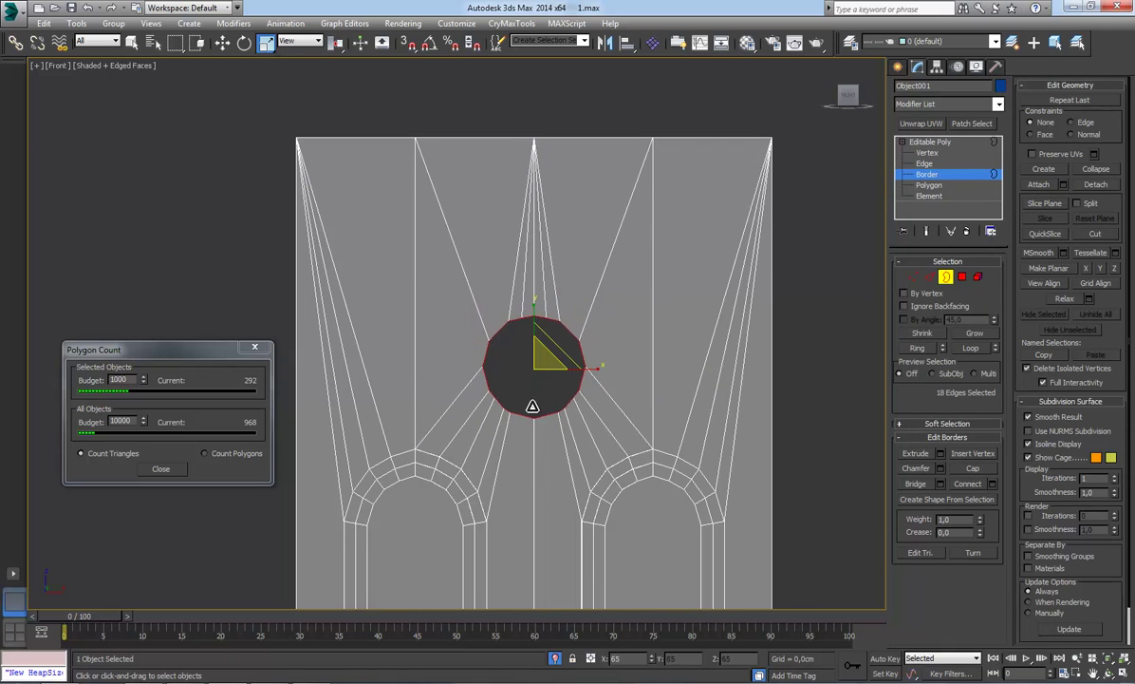
pyautogui.moveTo(533, 368); pyautogui.dragTo(542, 456)
pyautogui.rightClick(539, 400)
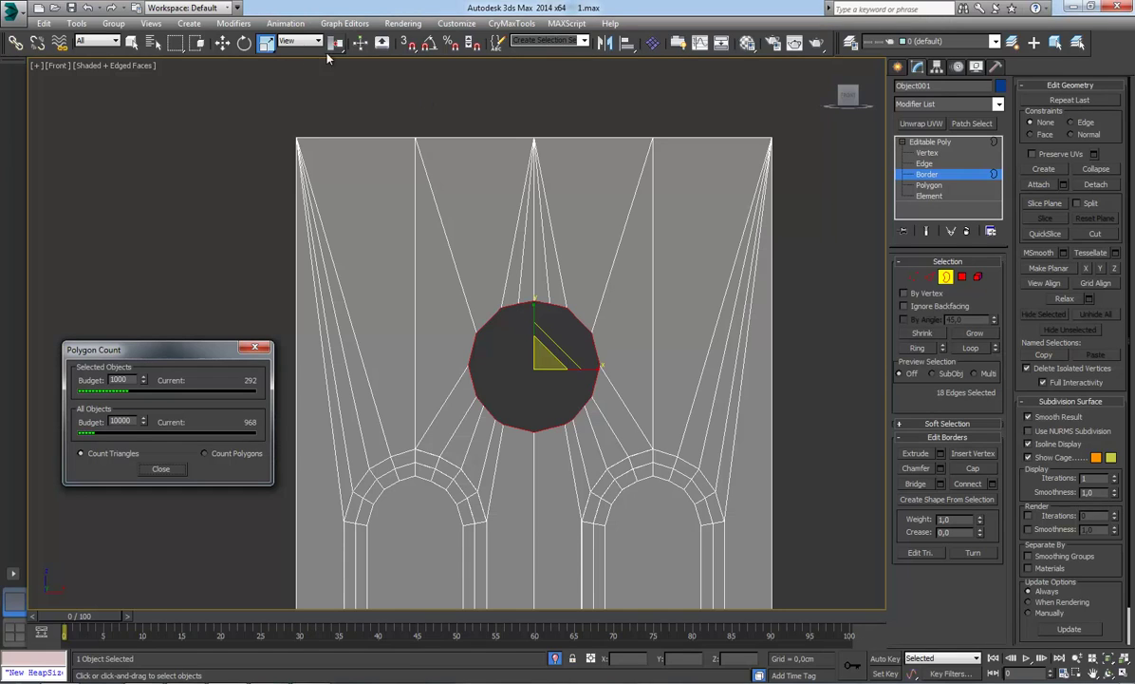
# Move the round hole down along Y until it sits just above the arches.
pyautogui.click(222, 42)
pyautogui.moveTo(534, 323); pyautogui.dragTo(538, 342)
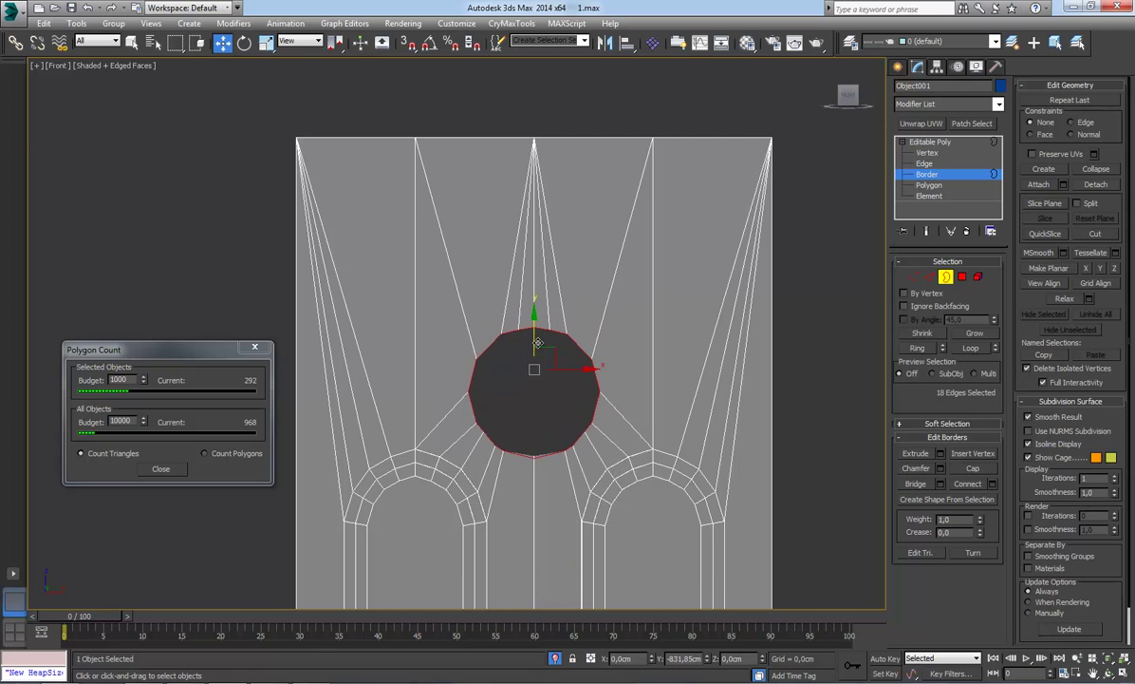
pyautogui.moveTo(552, 430)
pyautogui.keyDown('alt'); pyautogui.mouseDown(button='middle')
pyautogui.moveTo(685, 448)
pyautogui.moveTo(760, 441)
pyautogui.moveTo(659, 436)
pyautogui.mouseUp(button='middle'); pyautogui.keyUp('alt')
pyautogui.moveTo(535, 328); pyautogui.dragTo(535, 371)
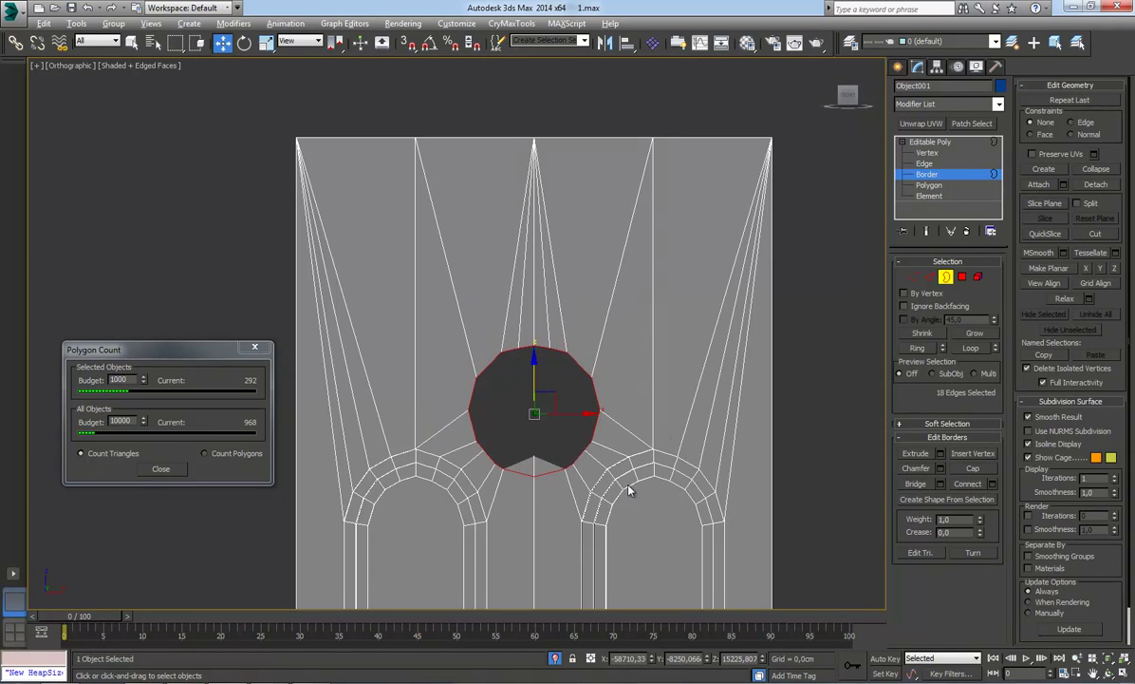
pyautogui.keyDown('alt'); pyautogui.moveTo(627, 490); pyautogui.dragTo(1000, 133, button='middle'); pyautogui.keyUp('alt')
# Target-weld the notch vertex at the hole's bottom onto its neighbouring vertex.
pyautogui.click(964, 152)
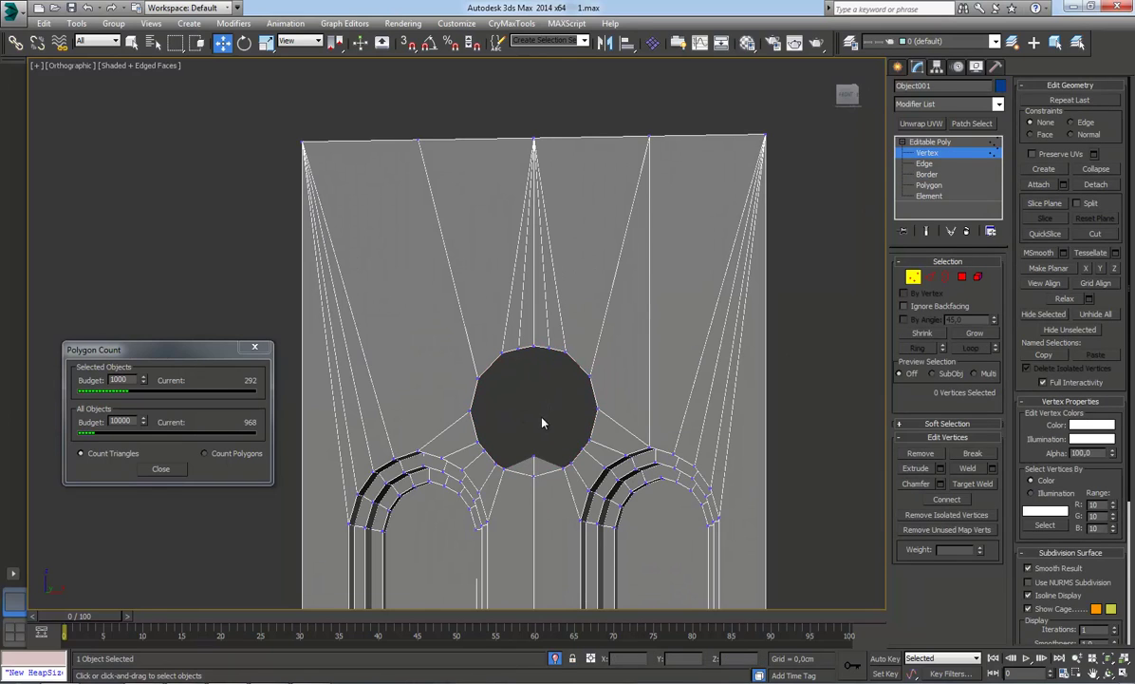
pyautogui.moveTo(525, 469); pyautogui.dragTo(526, 471)
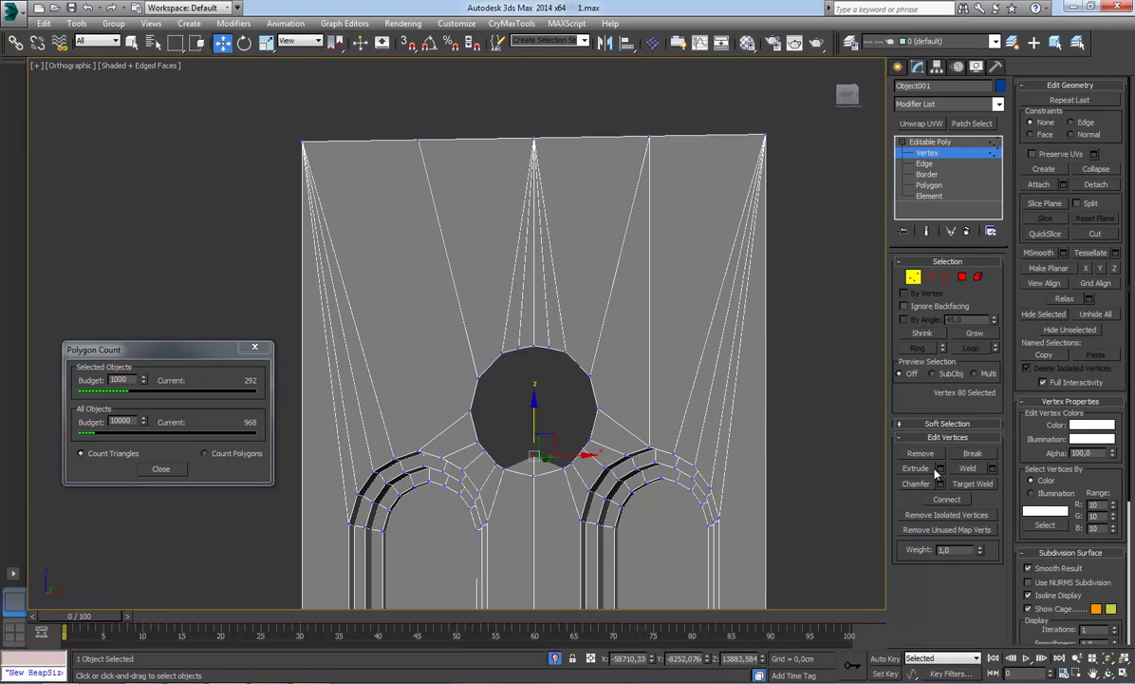
pyautogui.keyDown('alt'); pyautogui.moveTo(618, 439); pyautogui.dragTo(638, 460, button='middle'); pyautogui.keyUp('alt')
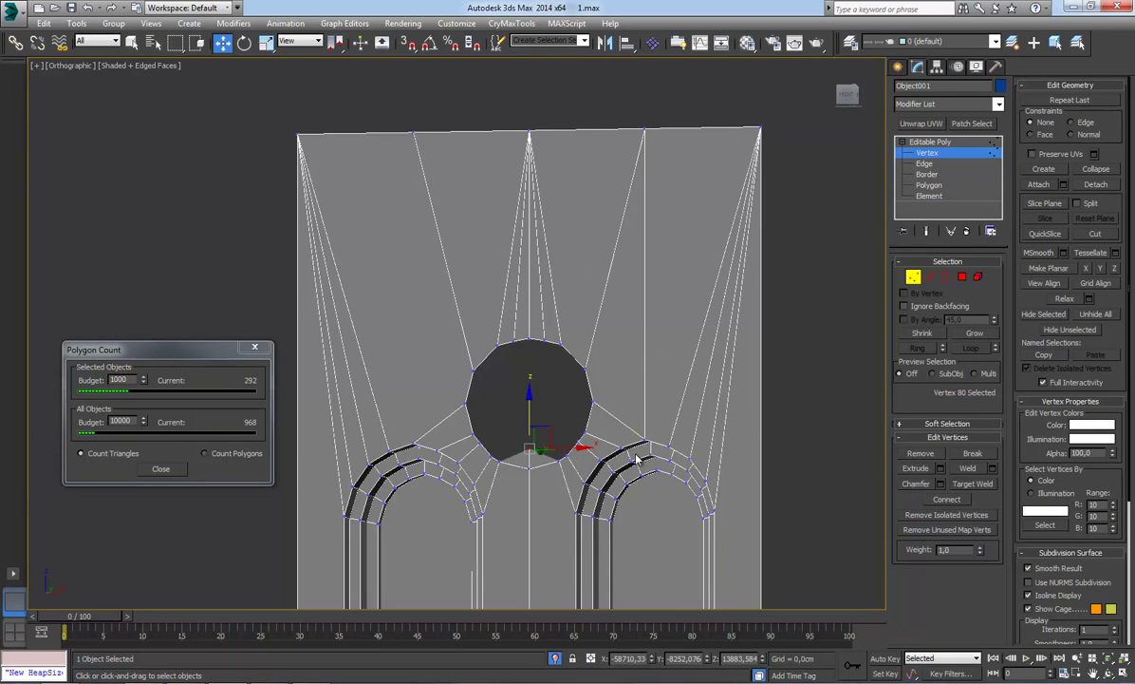
pyautogui.click(973, 483)
pyautogui.click(530, 449)
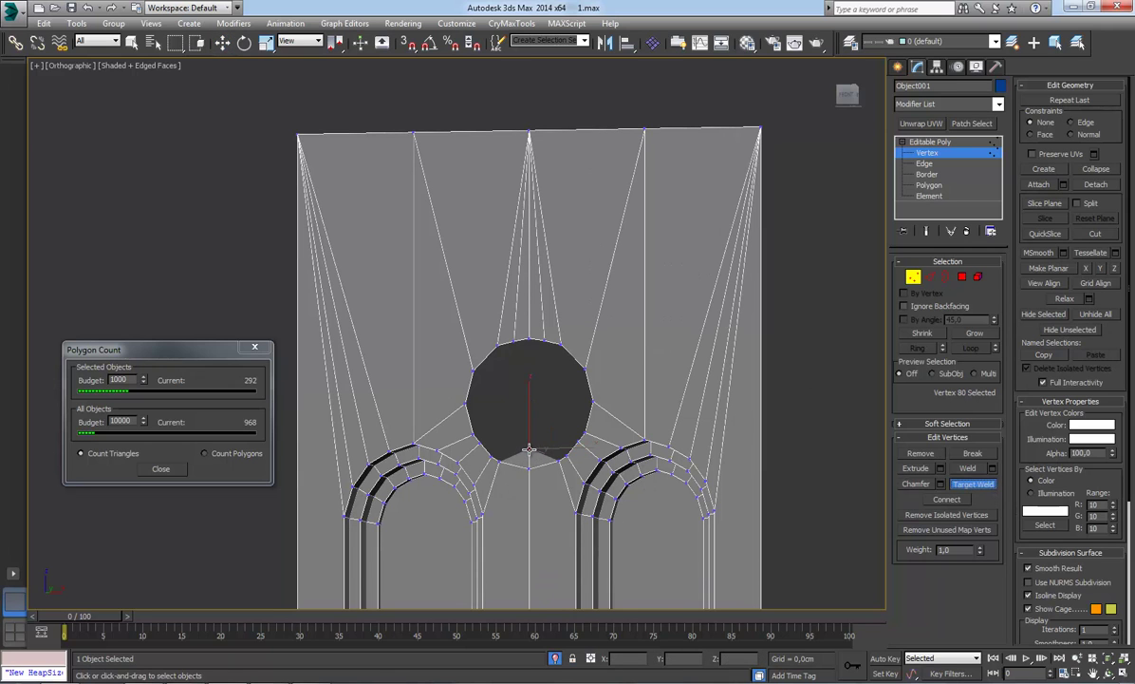
pyautogui.click(532, 470)
pyautogui.scroll(-3, 675, 414)
pyautogui.keyDown('alt'); pyautogui.moveTo(675, 414); pyautogui.dragTo(540, 464, button='middle'); pyautogui.keyUp('alt')
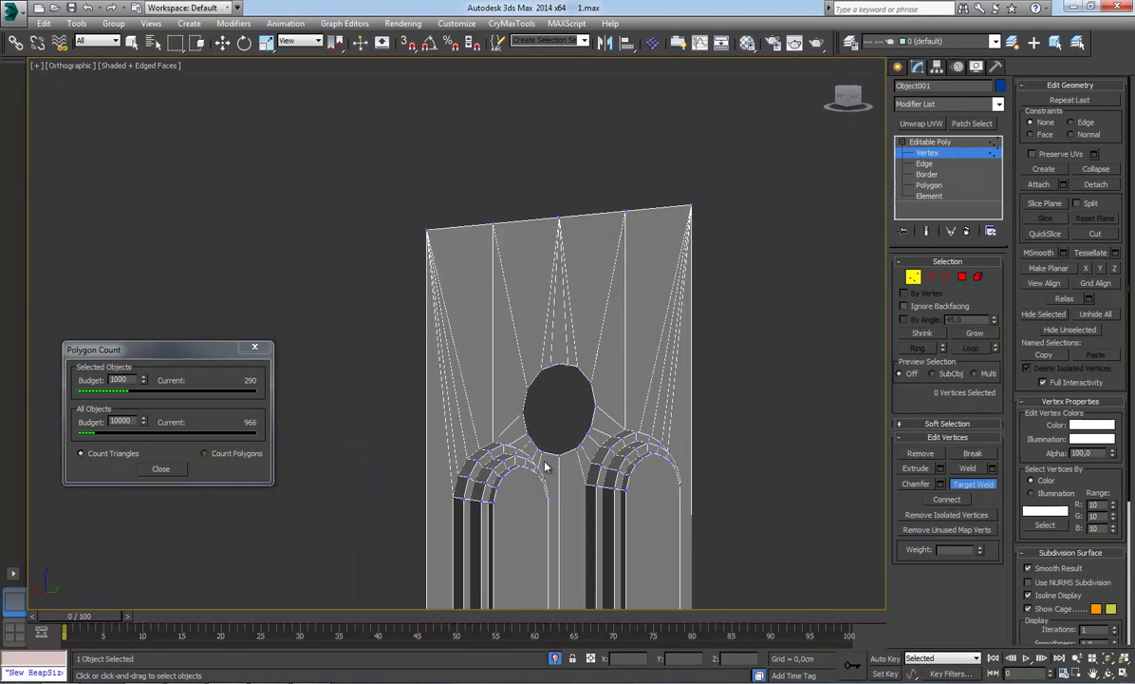
pyautogui.scroll(2, 710, 153)
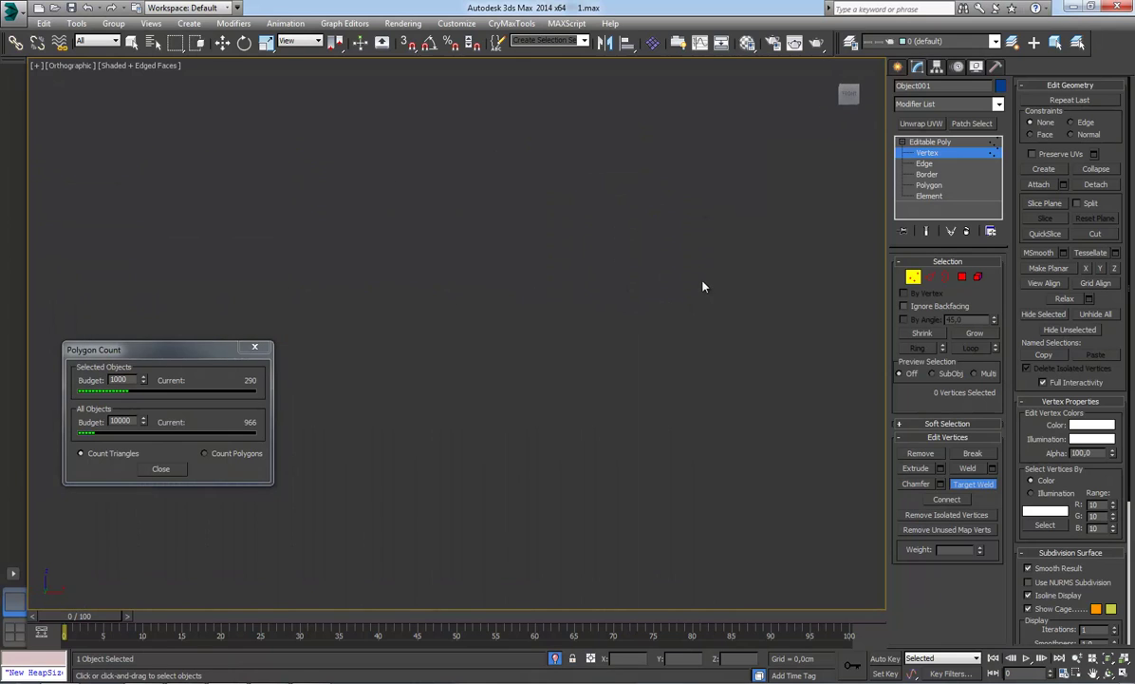
# Return to the straight Front view framed and centred on the hole.
pyautogui.keyDown('alt'); pyautogui.moveTo(710, 153); pyautogui.dragTo(555, 323, button='middle'); pyautogui.keyUp('alt')
pyautogui.press('f')
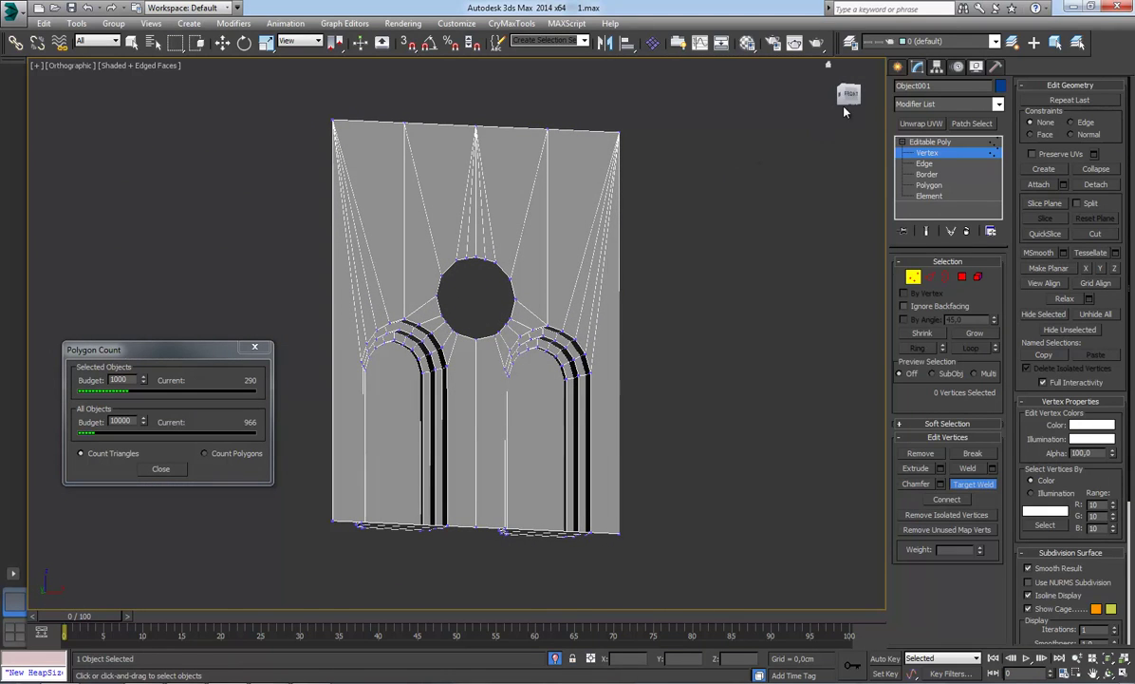
pyautogui.click(852, 96)
pyautogui.scroll(3, 760, 369)
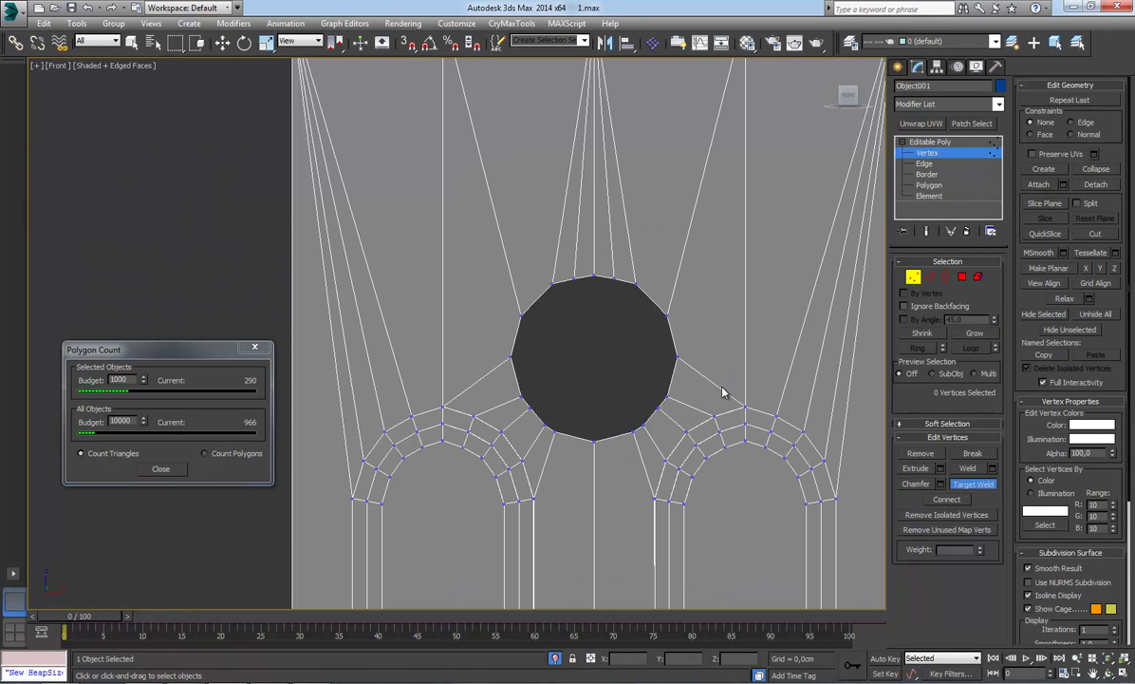
pyautogui.moveTo(721, 392); pyautogui.dragTo(655, 390, button='middle')
# Select the round hole's border and compare with the Notre Dame reference photo.
pyautogui.click(927, 175)
pyautogui.press('w')
pyautogui.click(522, 324)
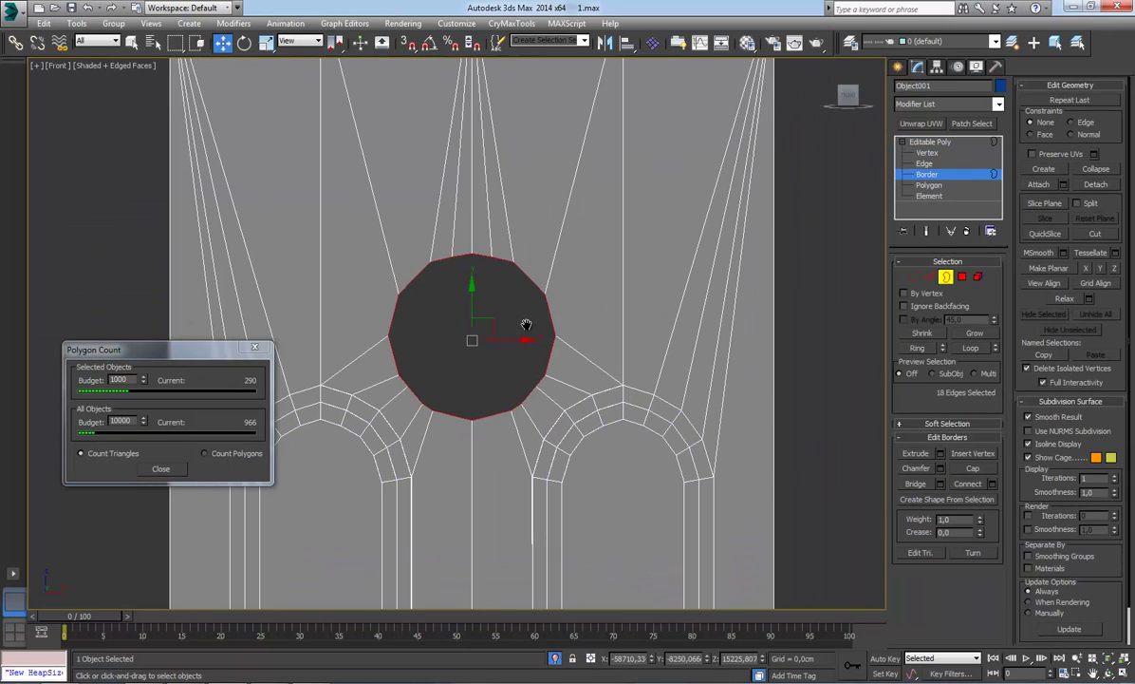
pyautogui.scroll(-2, 532, 380)
pyautogui.moveTo(548, 424); pyautogui.dragTo(567, 388, button='middle')
pyautogui.scroll(-3, 545, 431)
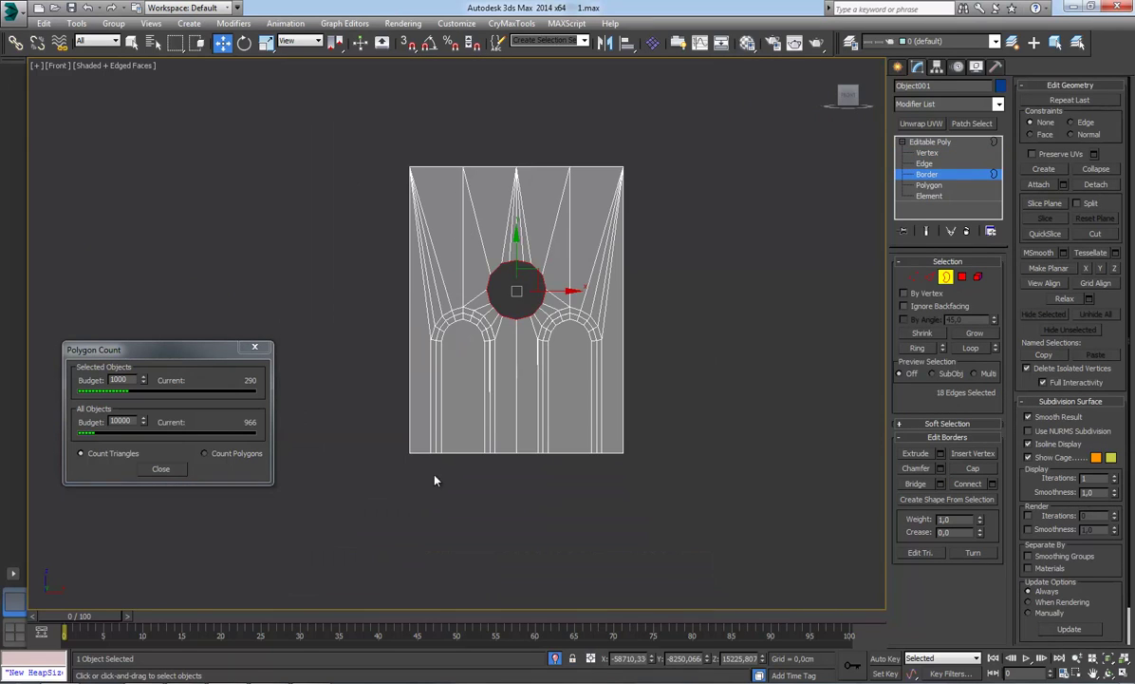
pyautogui.scroll(1, 508, 361)
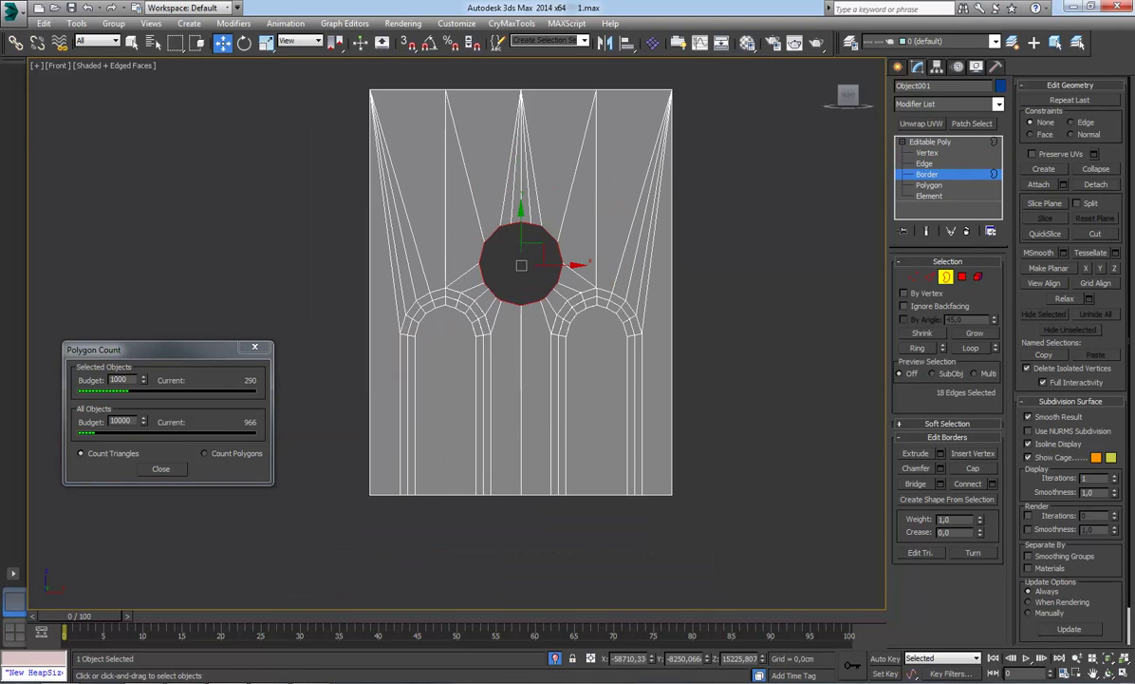
pyautogui.hotkey('alt', 'Tab')
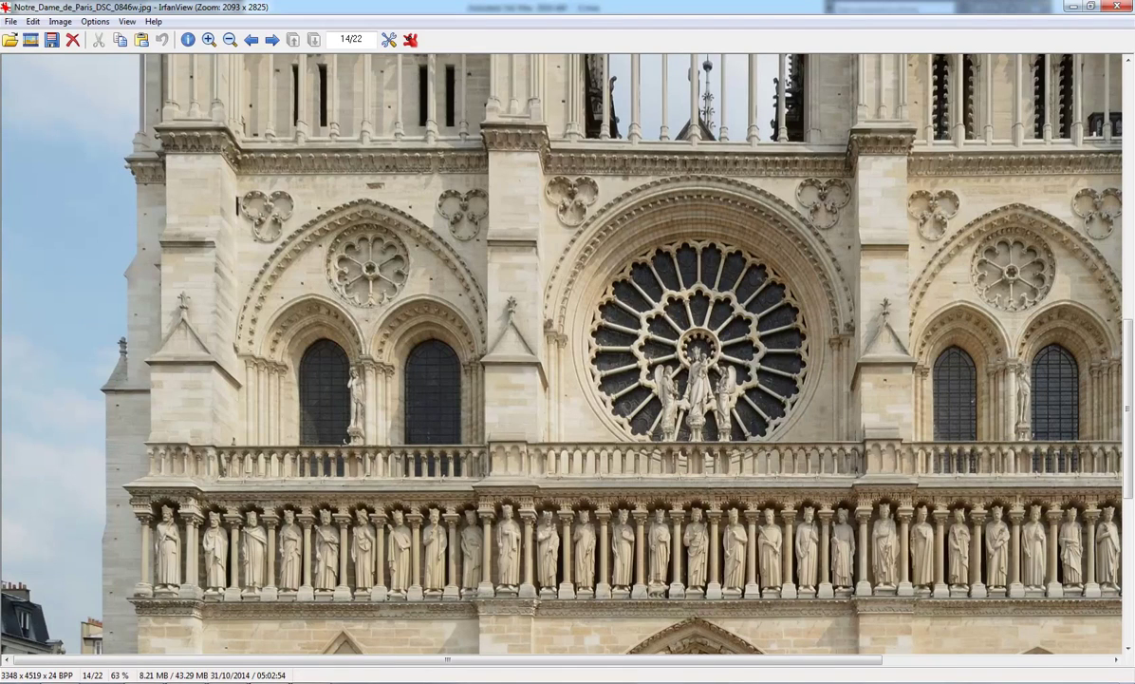
pyautogui.hotkey('alt', 'Tab')
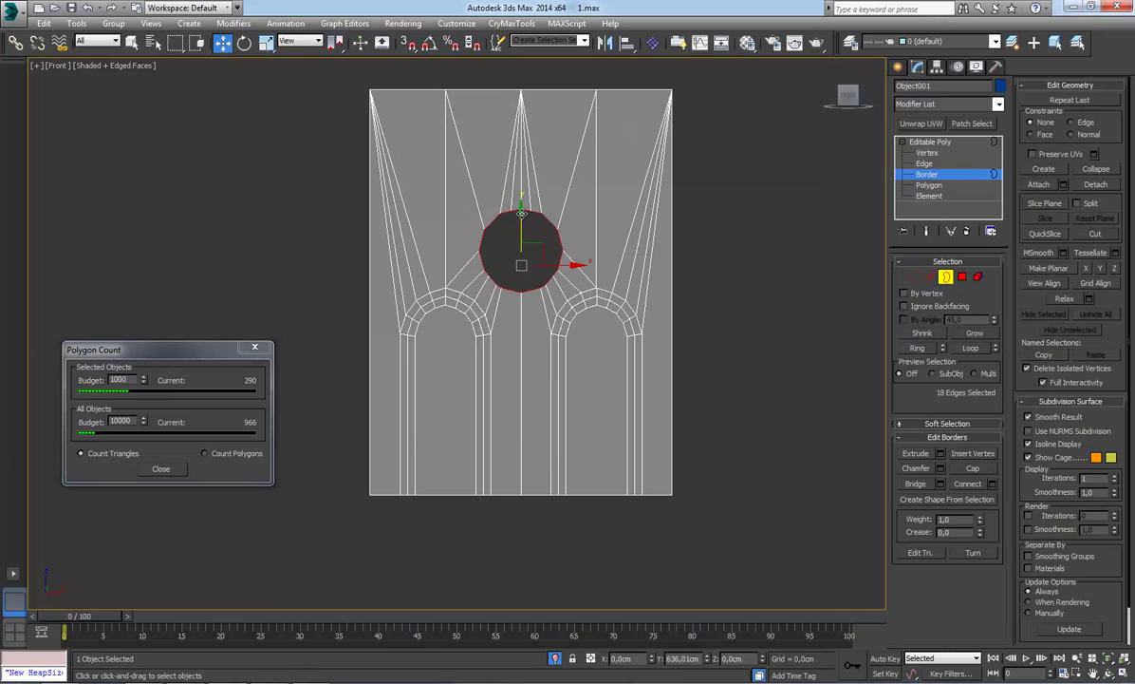
# Marquee-select the right half's polygons and delete them.
pyautogui.press('4')
pyautogui.moveTo(783, 136); pyautogui.dragTo(757, 152, button='middle')
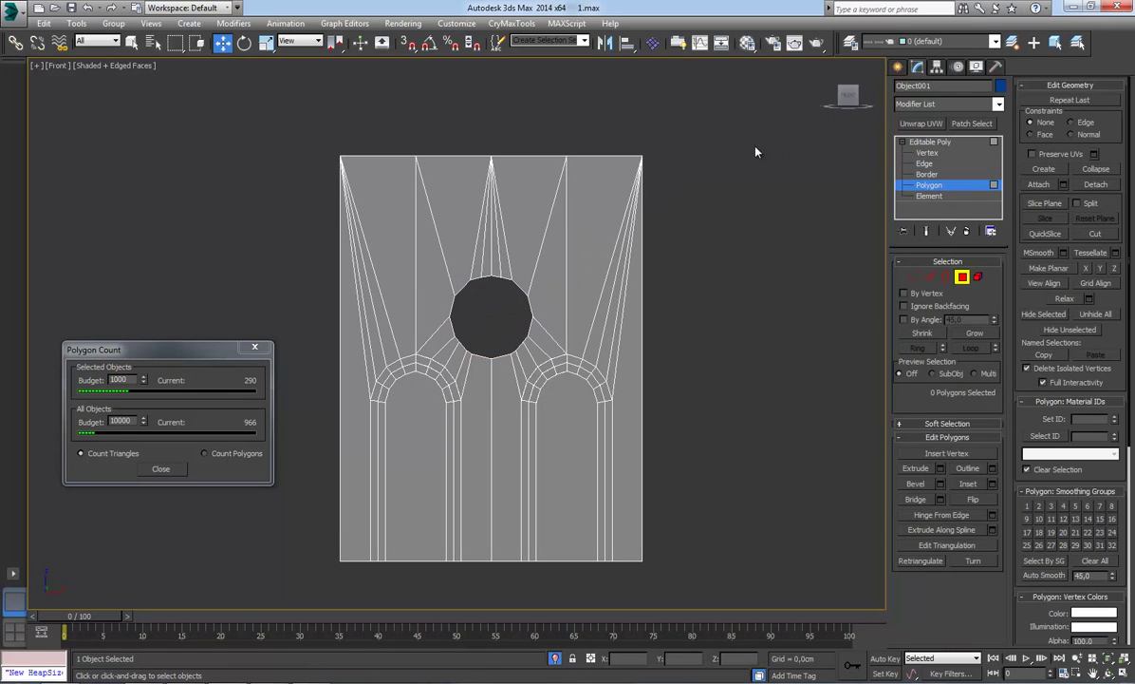
pyautogui.moveTo(475, 649); pyautogui.dragTo(500, 647)
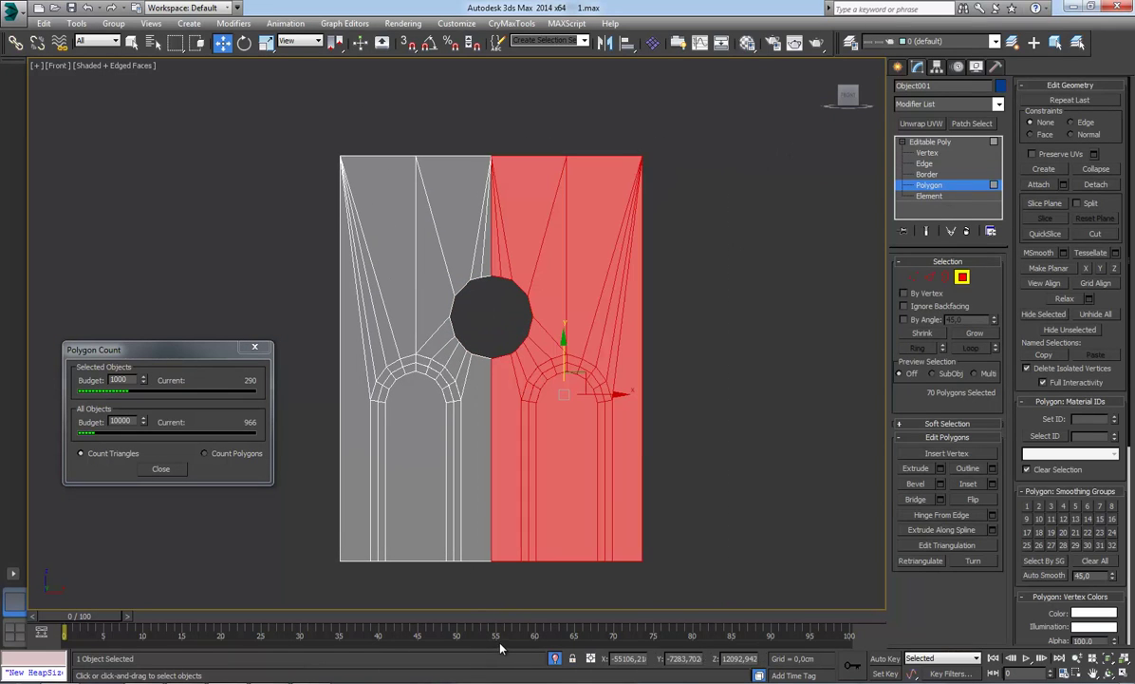
pyautogui.press('Delete')
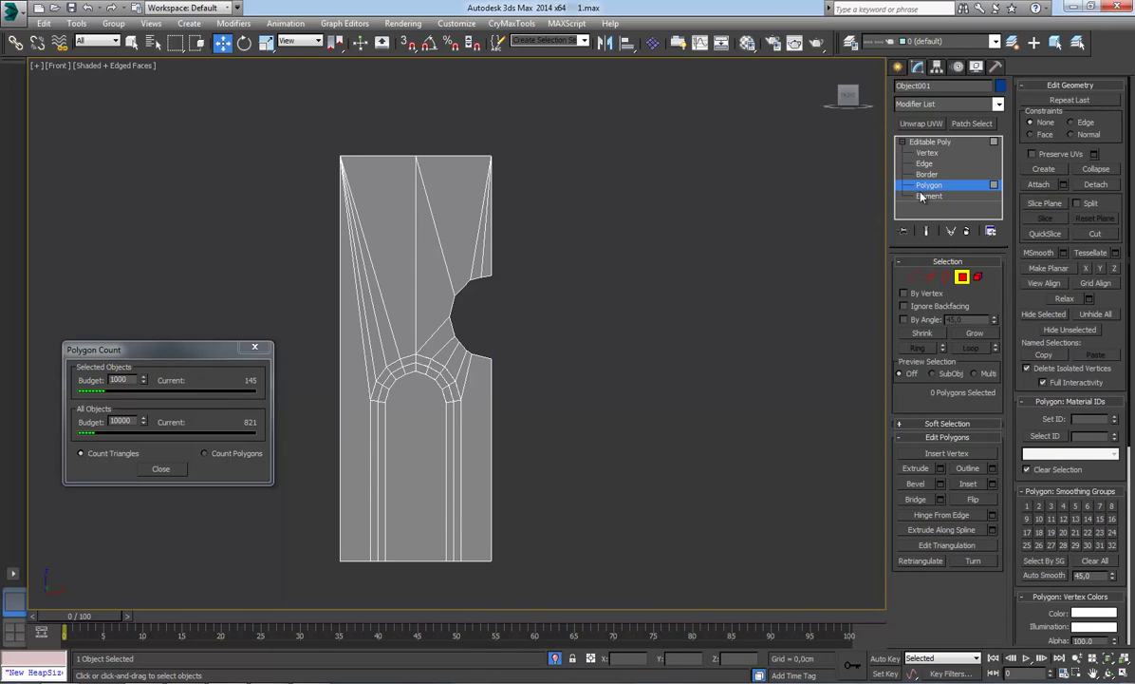
# Select the long cut edge running down the middle of the half wall.
pyautogui.click(927, 163)
pyautogui.click(489, 415)
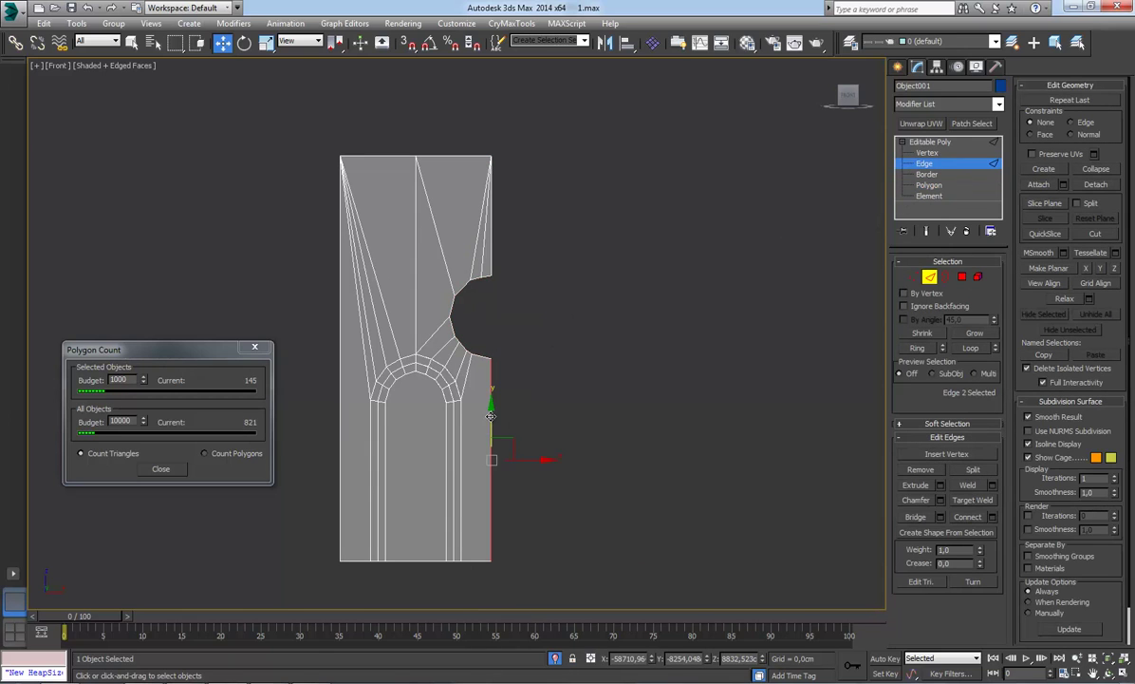
pyautogui.click(999, 105)
pyautogui.scroll(-10, 940, 458)
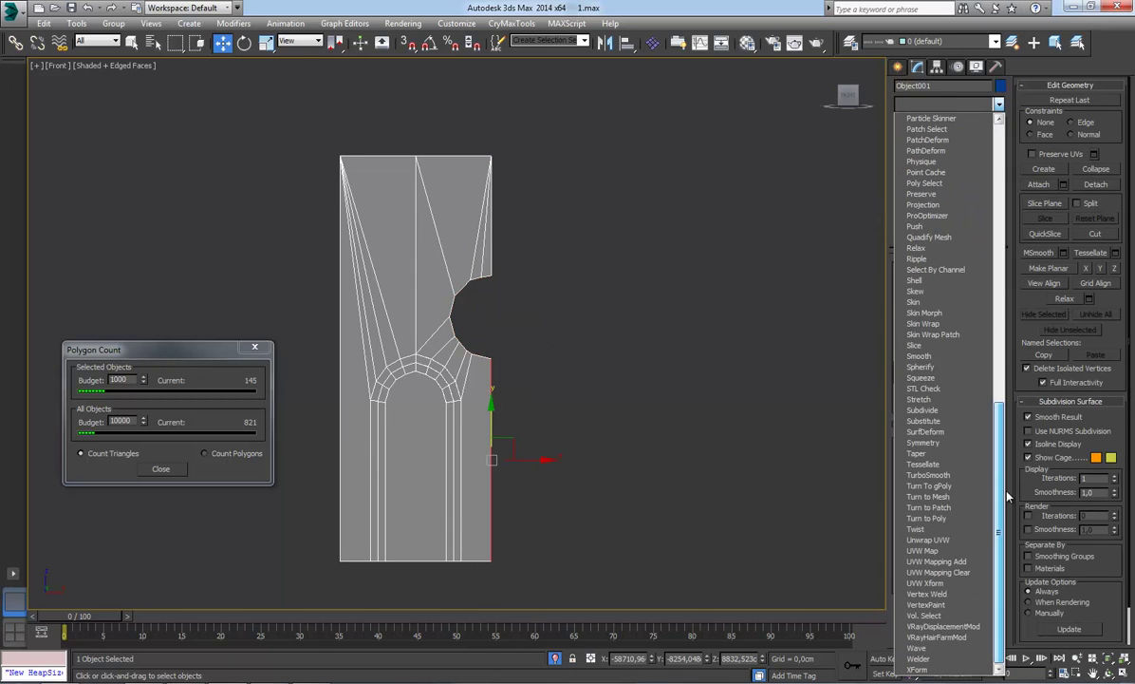
# Add a Symmetry modifier on the X axis with Flip checked.
pyautogui.click(888, 423)
pyautogui.click(922, 301)
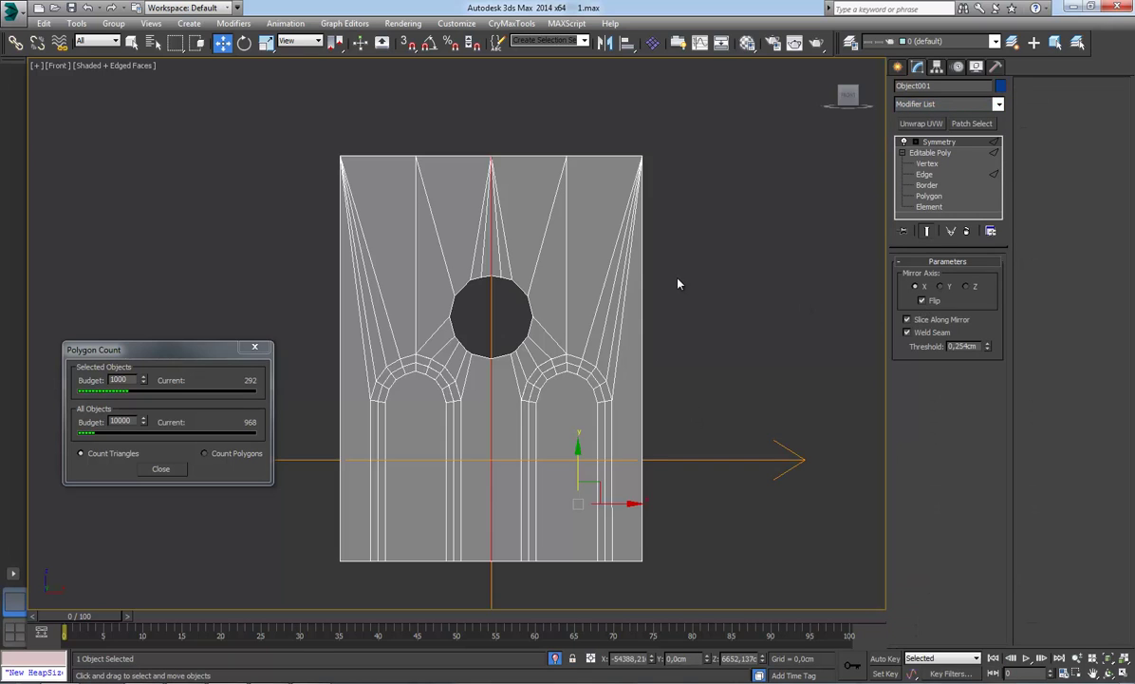
pyautogui.scroll(3, 584, 299)
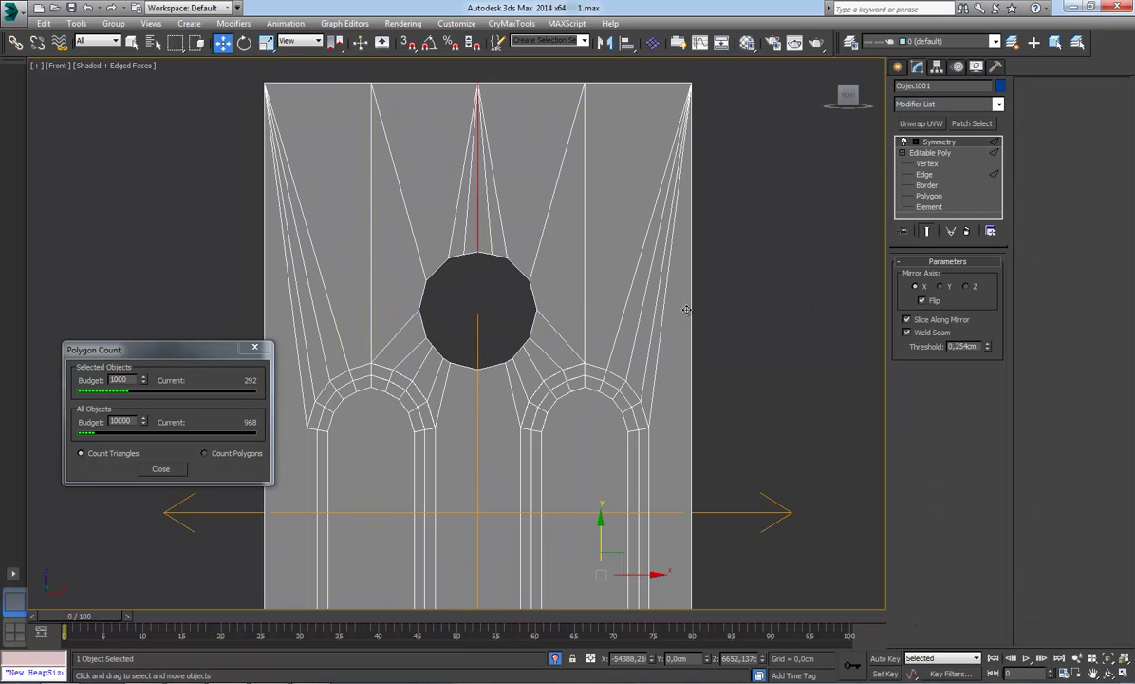
pyautogui.scroll(-2, 686, 309)
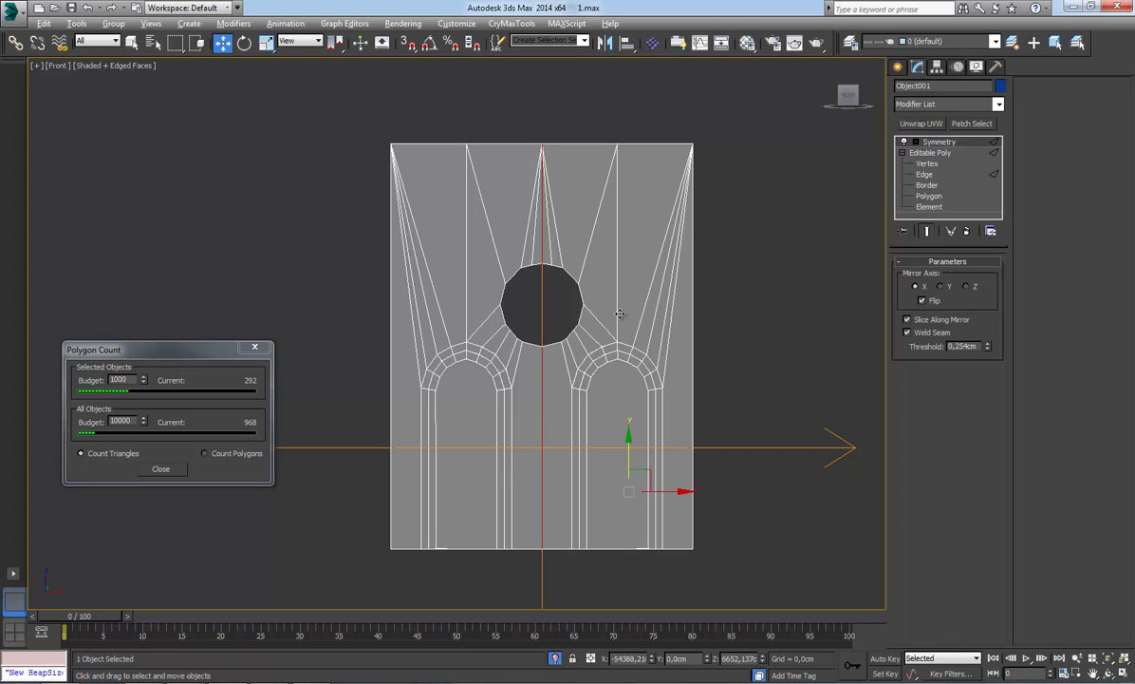
# Orbit and zoom around the mirrored wall, returning to the front view.
pyautogui.keyDown('alt'); pyautogui.moveTo(619, 314); pyautogui.dragTo(674, 337, button='middle'); pyautogui.keyUp('alt')
pyautogui.hotkey('shift', 'z')
pyautogui.scroll(1, 598, 360)
pyautogui.scroll(2, 591, 393)
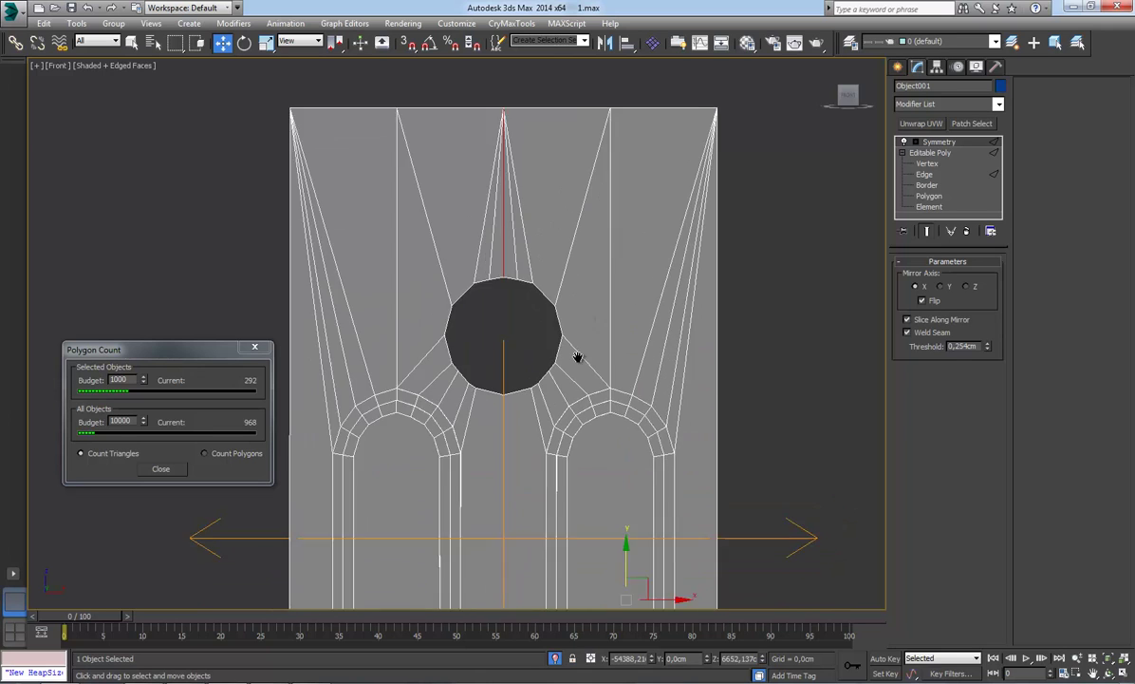
pyautogui.scroll(-3, 579, 357)
pyautogui.scroll(2, 561, 358)
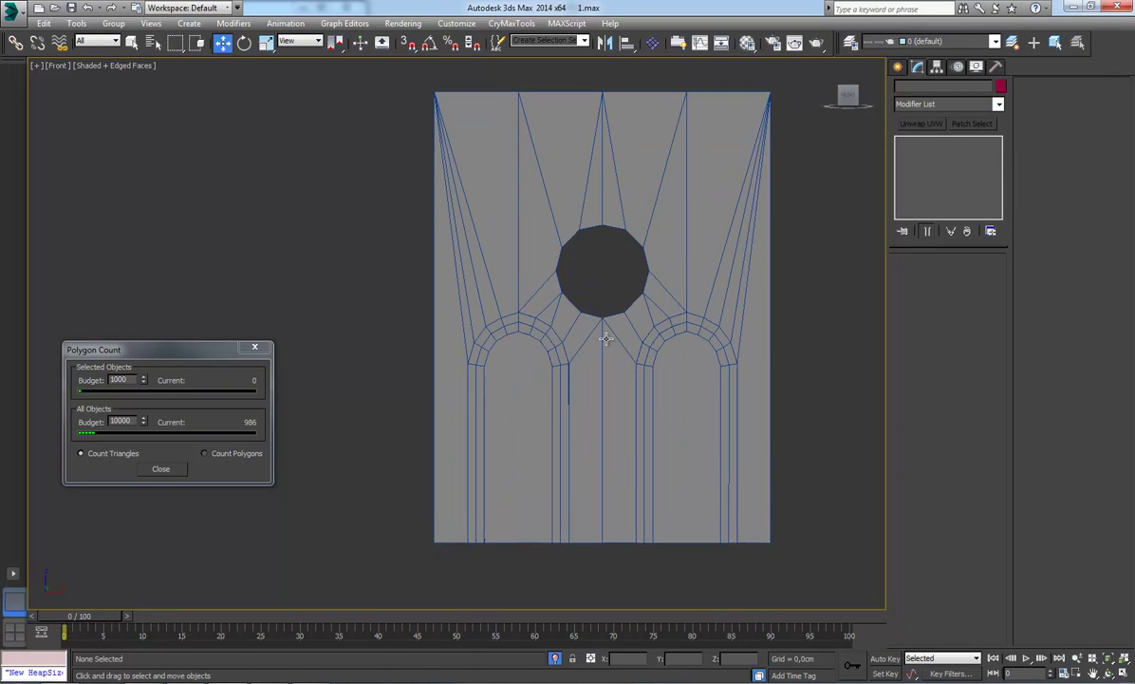
# Zoom in on the wall, then switch to the Notre Dame reference photo in IrfanView.
pyautogui.scroll(1, 514, 426)
pyautogui.scroll(2, 577, 357)
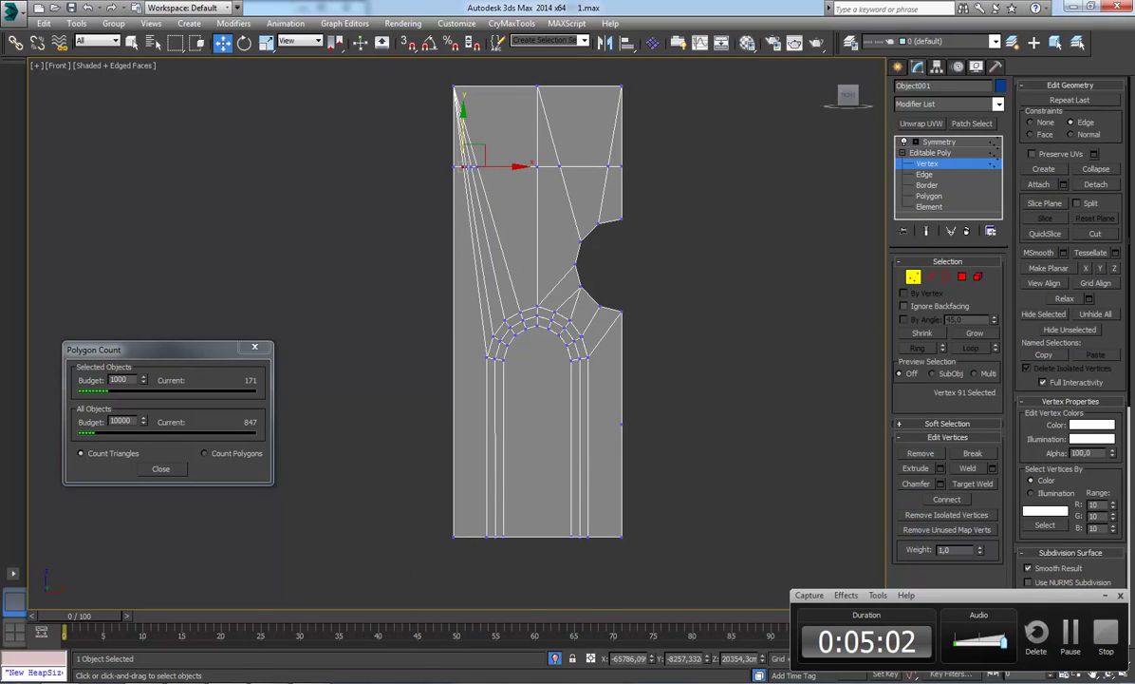
pyautogui.hotkey('alt', 'Tab')
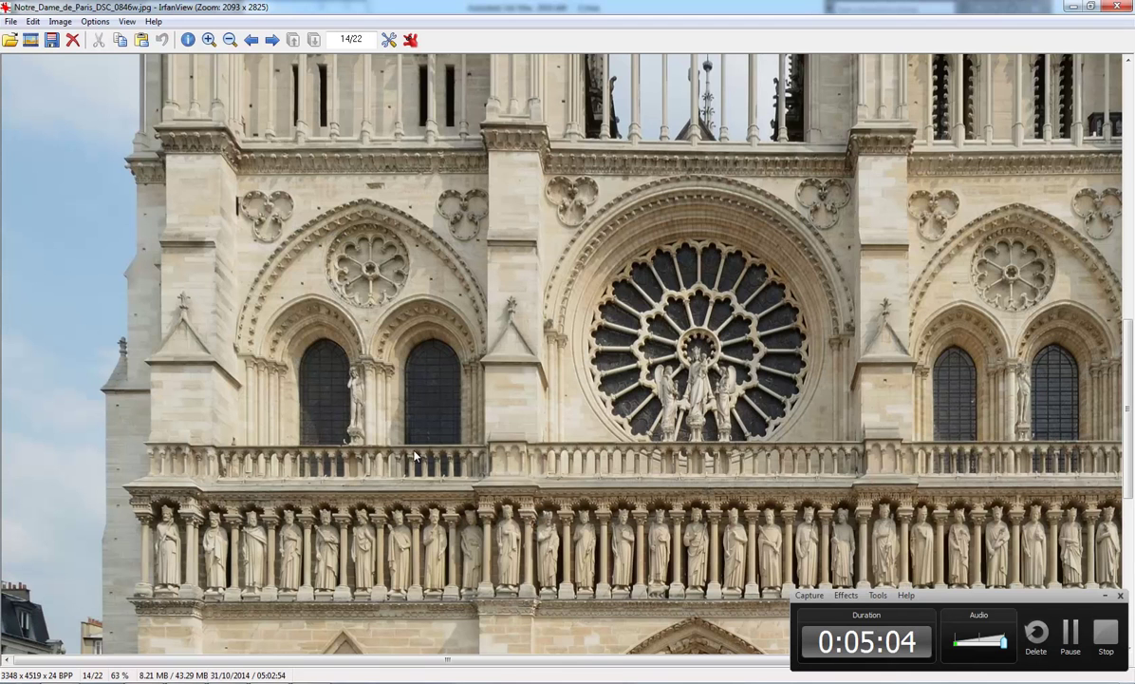